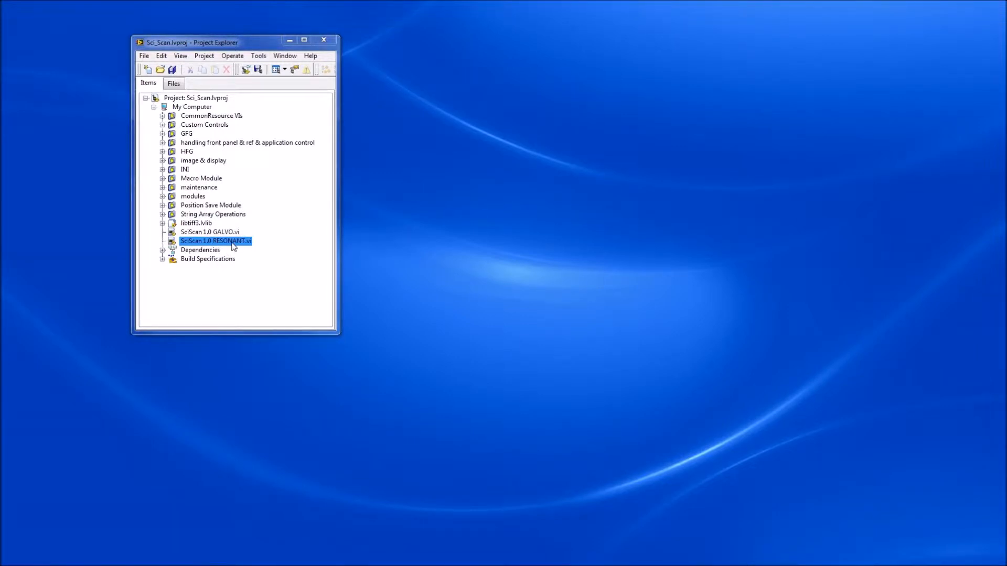
- Open and run SciScan 1.0 RESONANT.vi from the project, and raise the PMT 1 level to 561
{"action": "double_click", "coordinate": [237, 242]}
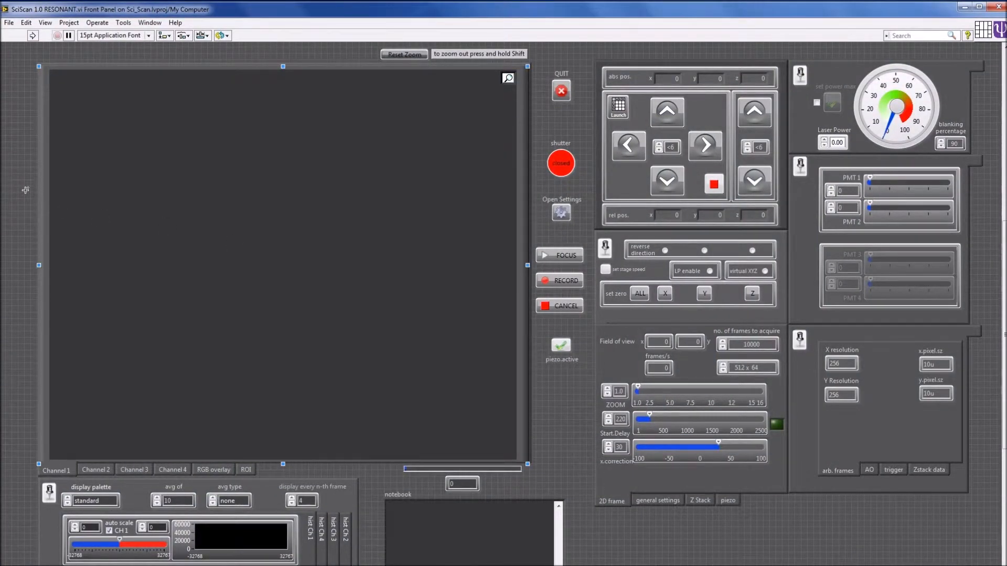
{"action": "left_click", "coordinate": [109, 189]}
{"action": "left_click", "coordinate": [33, 36]}
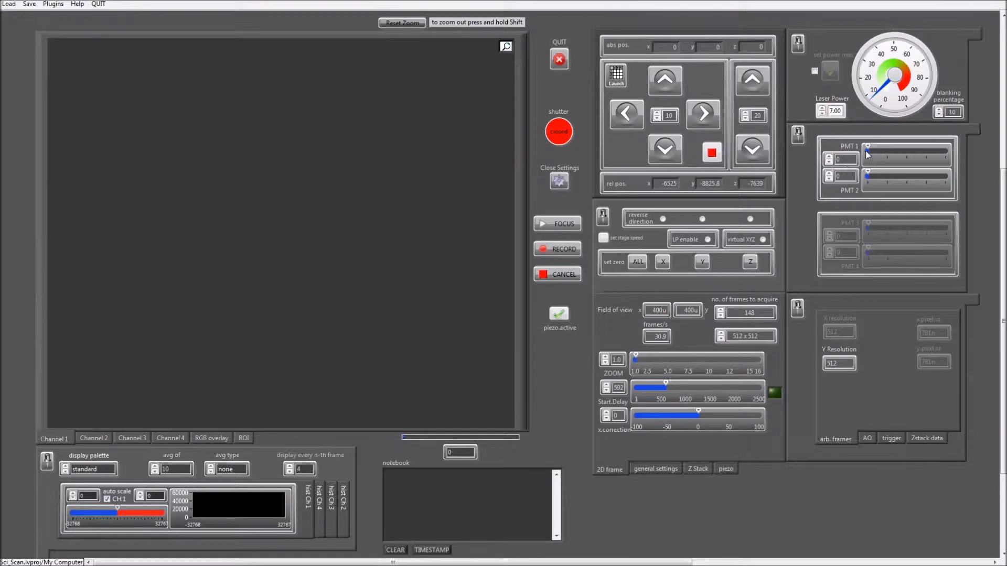
{"action": "left_click_drag", "start_coordinate": [868, 146], "coordinate": [913, 153]}
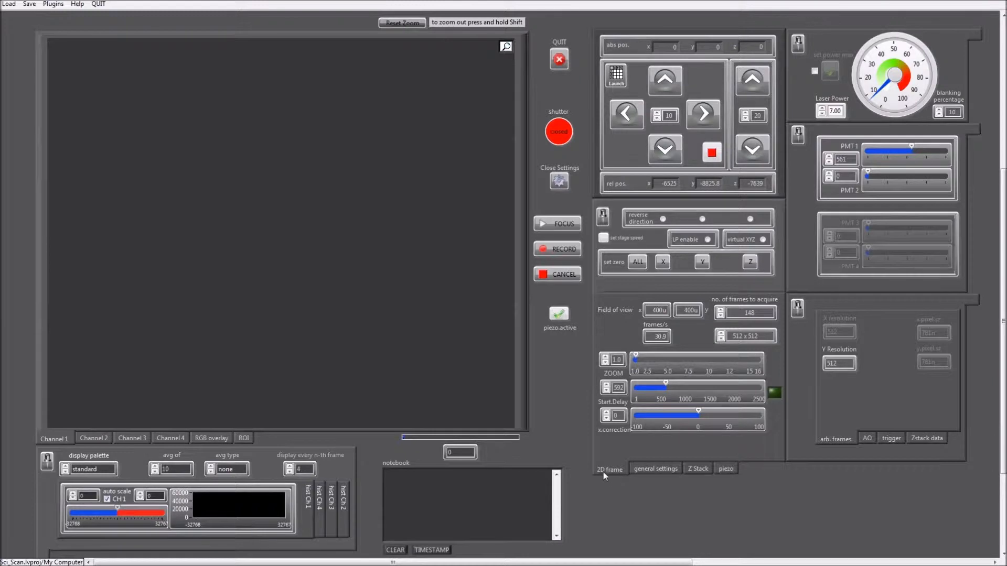
- Examine the general, Z stack and piezo acquisition settings, and return to the 2D frame settings
{"action": "left_click", "coordinate": [647, 469]}
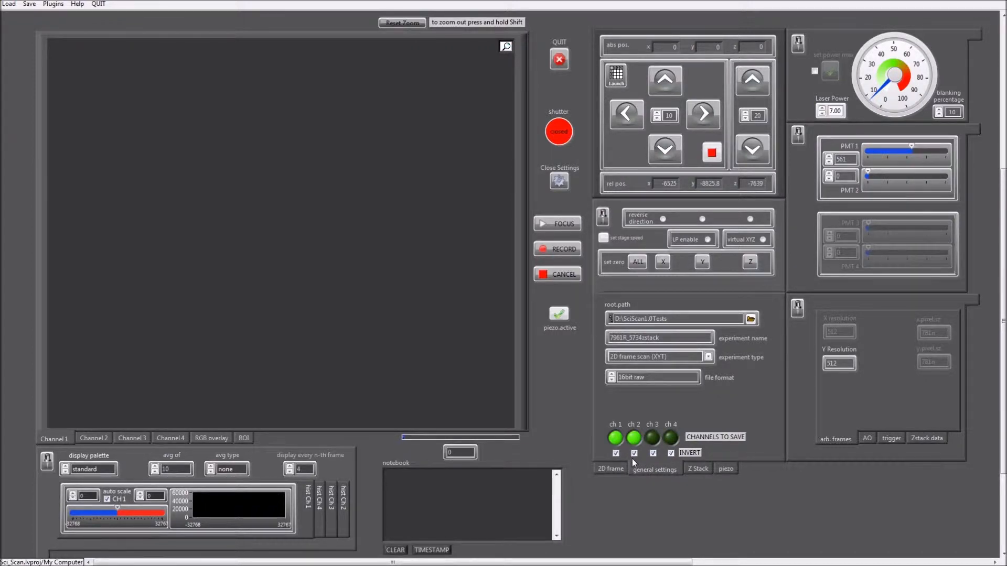
{"action": "left_click", "coordinate": [702, 471]}
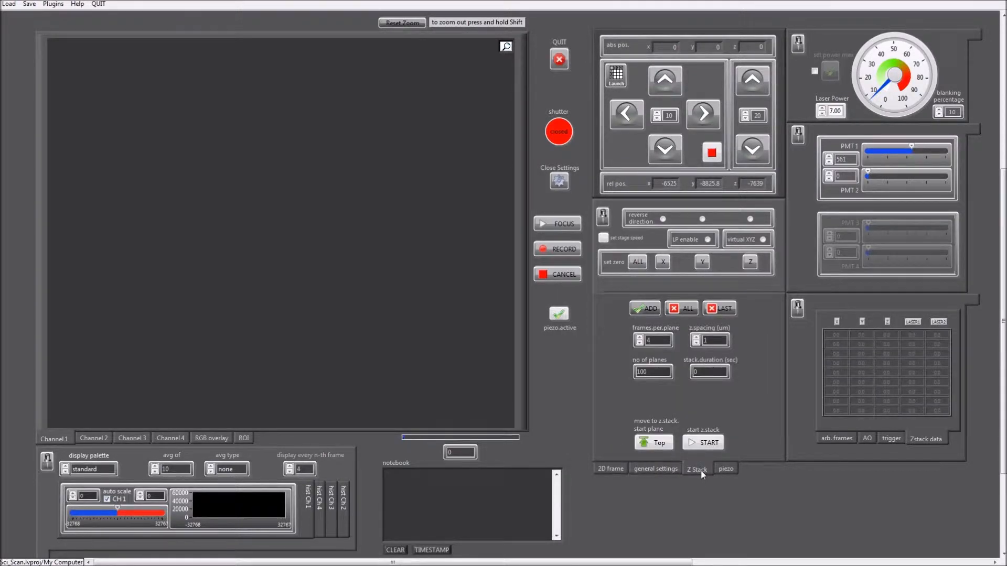
{"action": "left_click", "coordinate": [725, 468]}
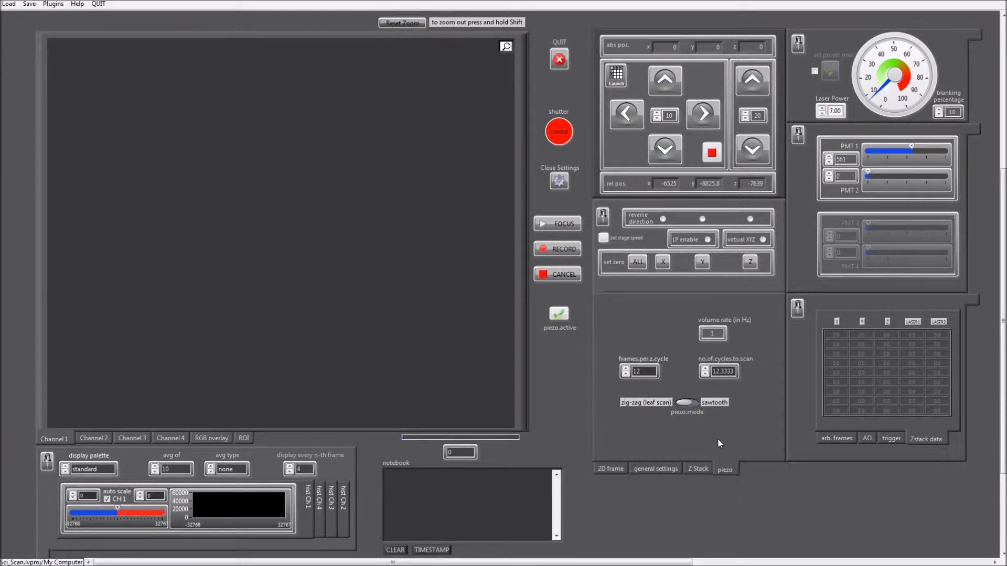
{"action": "left_click", "coordinate": [612, 469]}
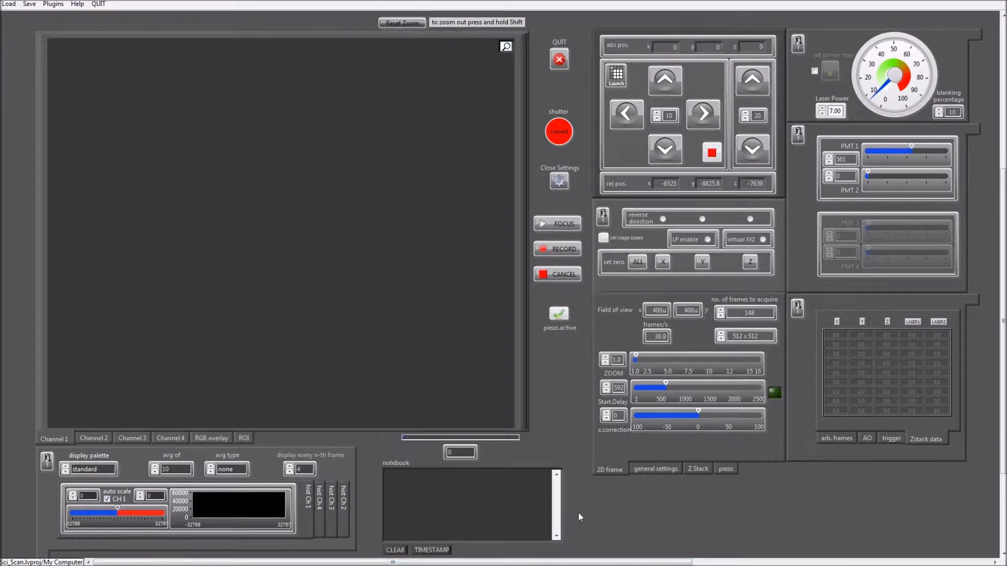
- Add a timestamp and the note test123 to the notebook, and clear the notebook again
{"action": "left_click", "coordinate": [426, 549]}
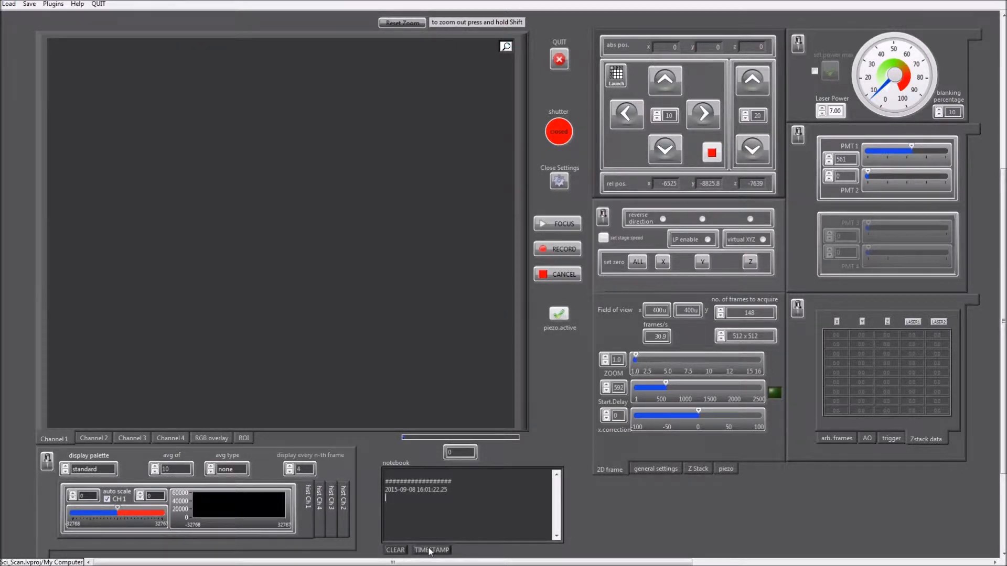
{"action": "type", "text": "test123"}
{"action": "left_click", "coordinate": [433, 550]}
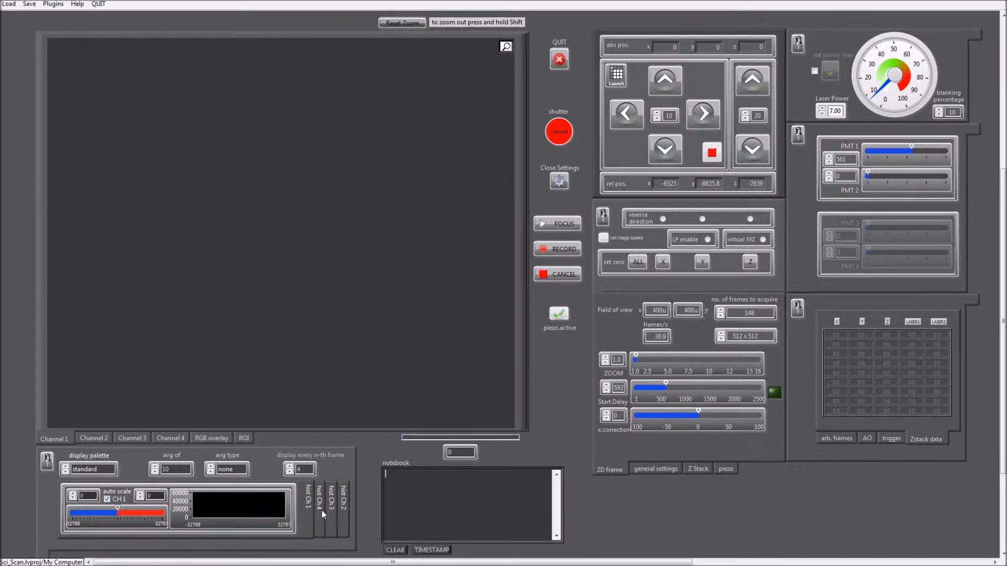
- Look through the histograms of the other channels and return to the channel 1 histogram
{"action": "left_click", "coordinate": [345, 508]}
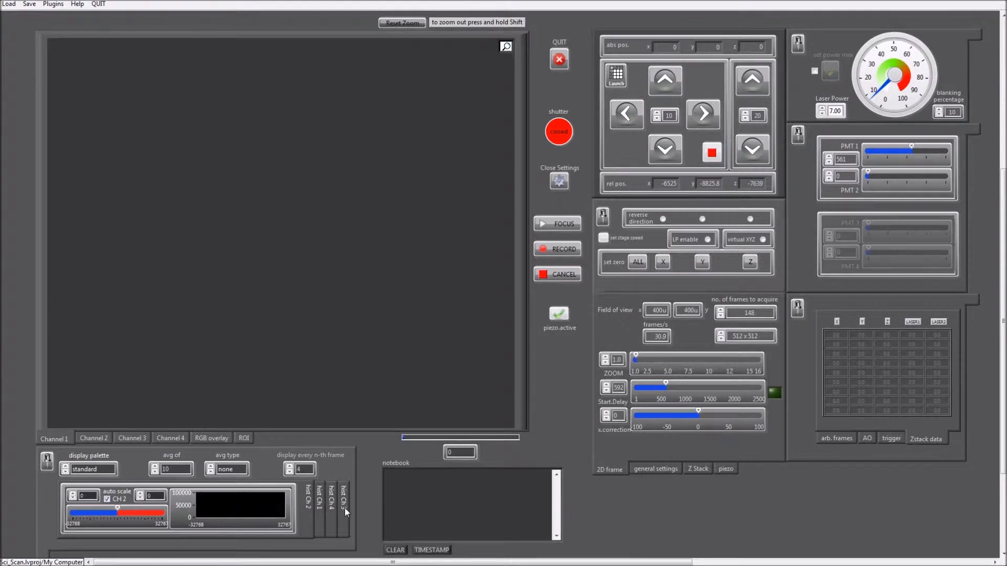
{"action": "left_click", "coordinate": [344, 509]}
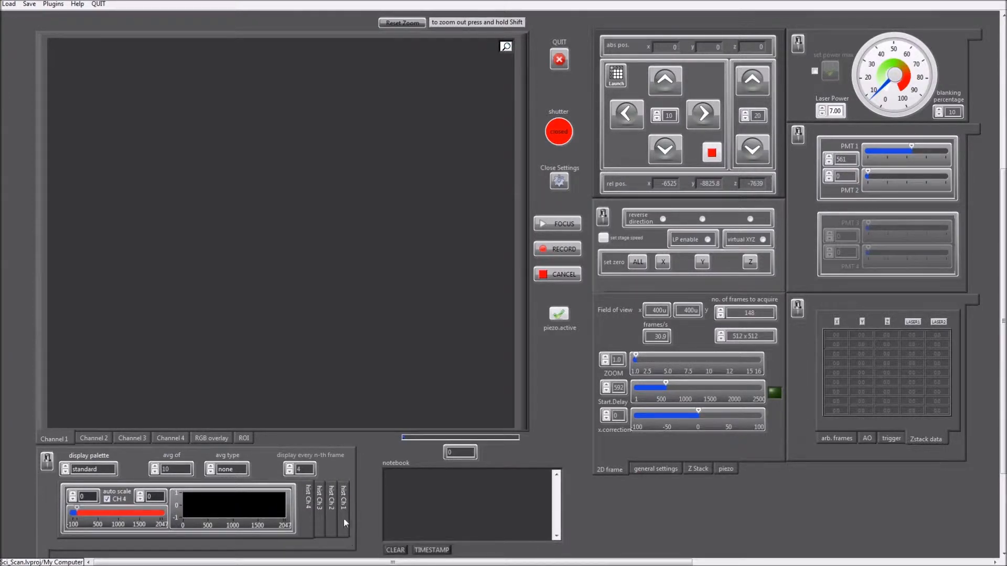
{"action": "left_click", "coordinate": [343, 508]}
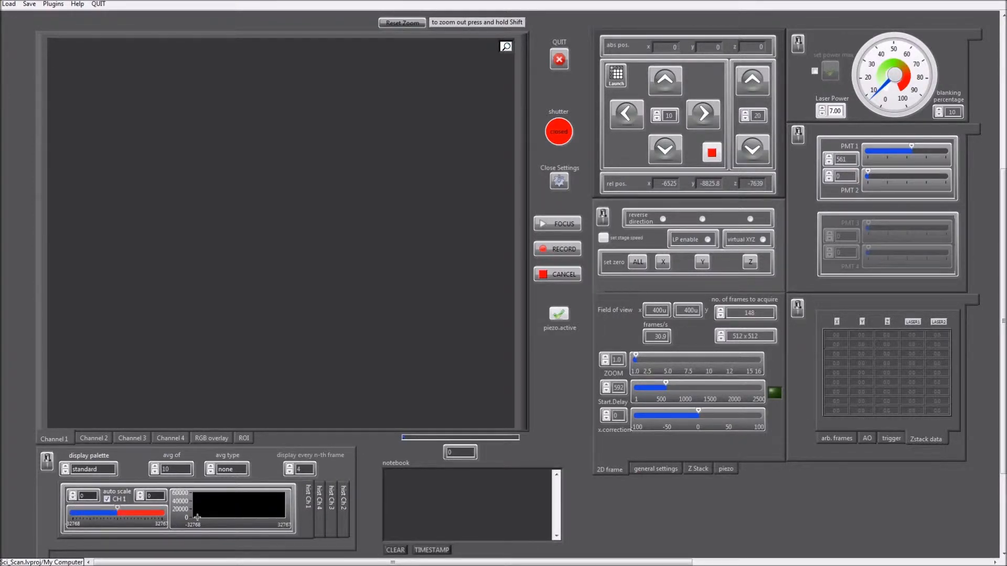
- Review the available display palettes and averaging types, keeping the palette at standard and the averaging at none
{"action": "left_click", "coordinate": [100, 472]}
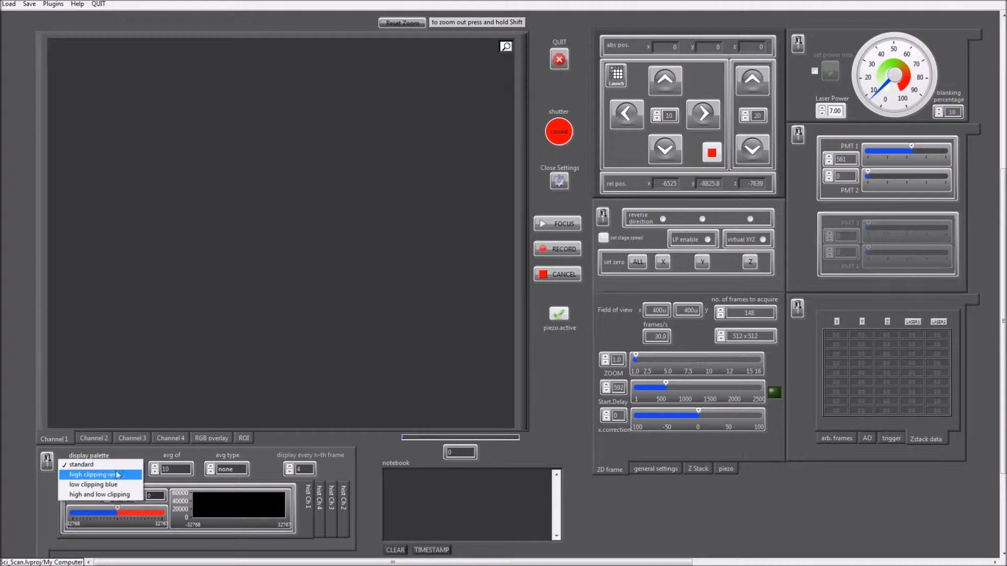
{"action": "left_click", "coordinate": [81, 464]}
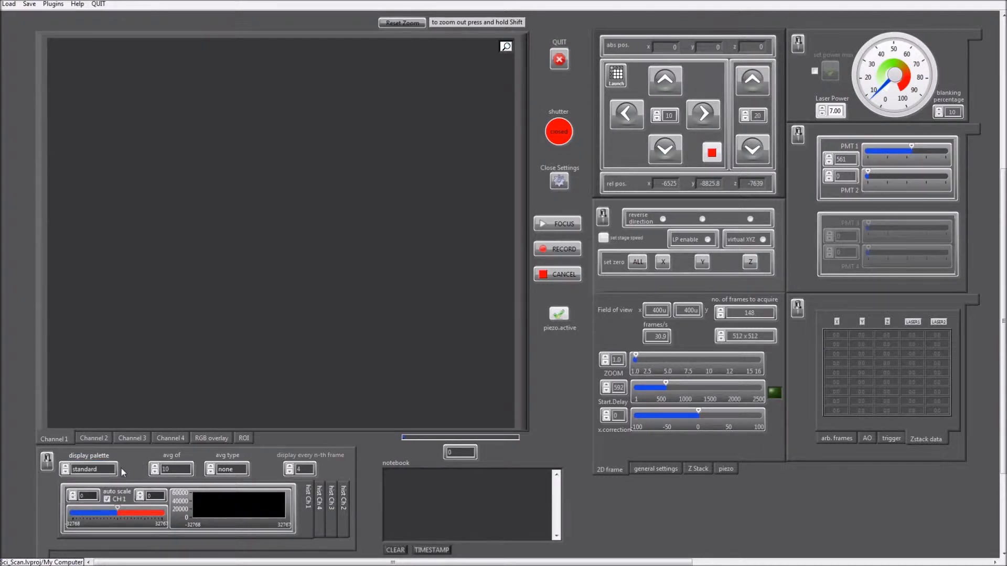
{"action": "left_click_drag", "start_coordinate": [178, 472], "coordinate": [86, 467]}
{"action": "left_click", "coordinate": [224, 470]}
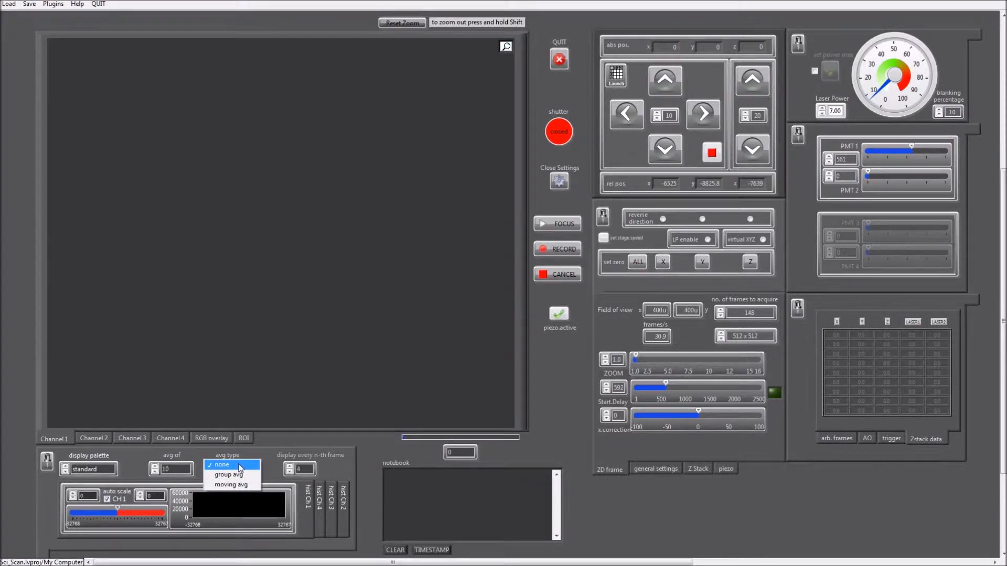
{"action": "left_click", "coordinate": [240, 466]}
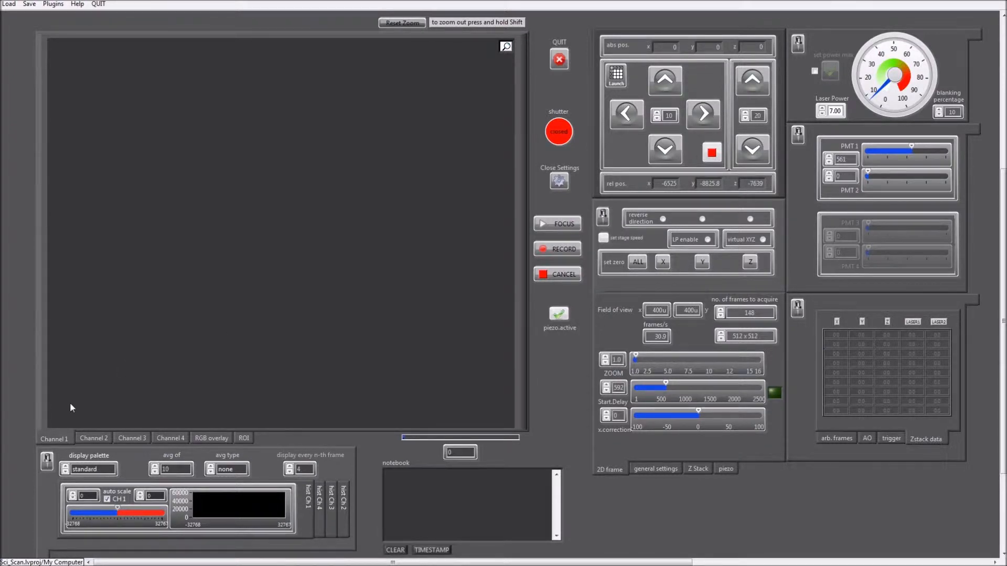
- Examine the image views for channels 2 to 4, the RGB overlay and the ROI analysis, and return to channel 1
{"action": "left_click", "coordinate": [100, 437]}
{"action": "left_click", "coordinate": [133, 437]}
{"action": "left_click", "coordinate": [164, 438]}
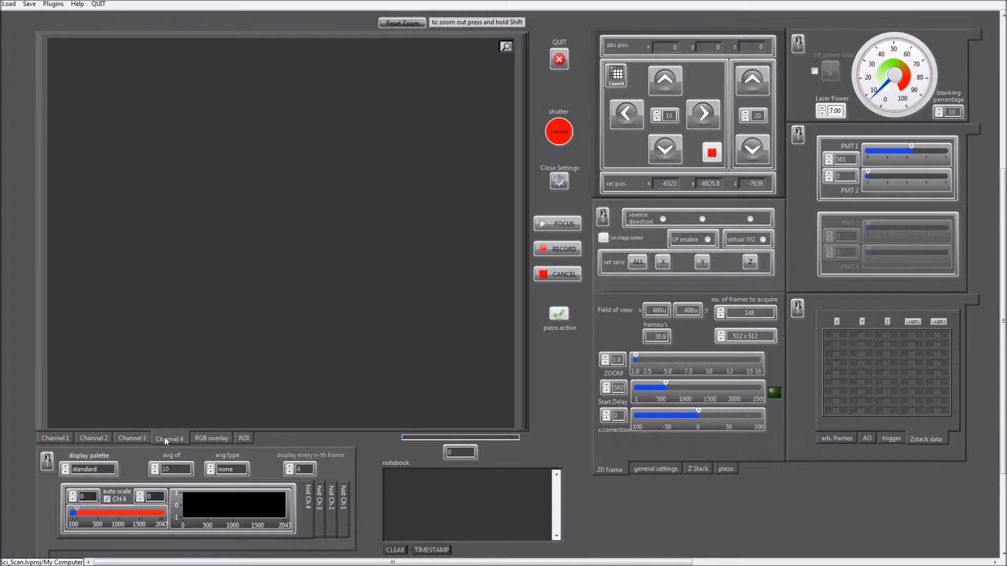
{"action": "left_click", "coordinate": [224, 440]}
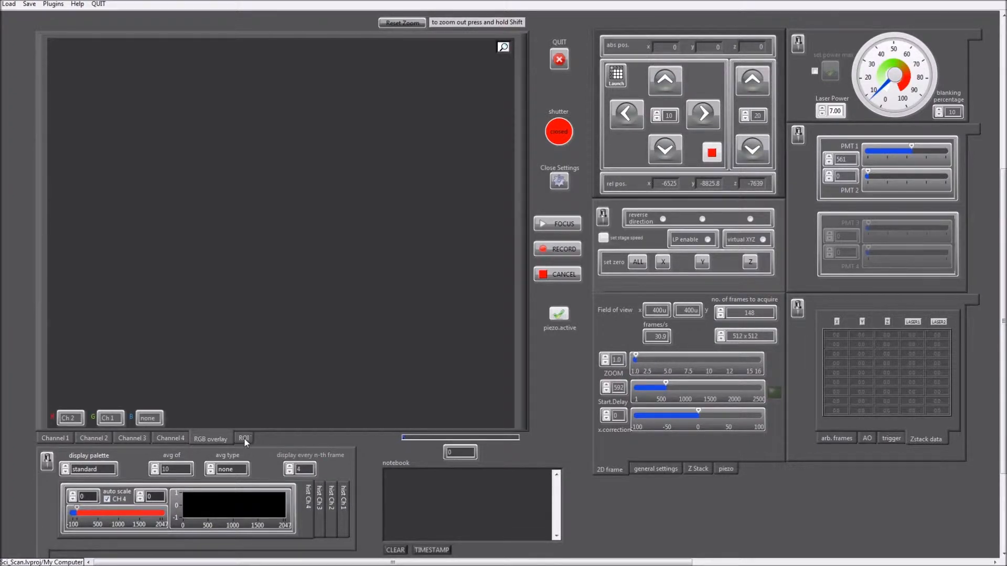
{"action": "left_click", "coordinate": [244, 439]}
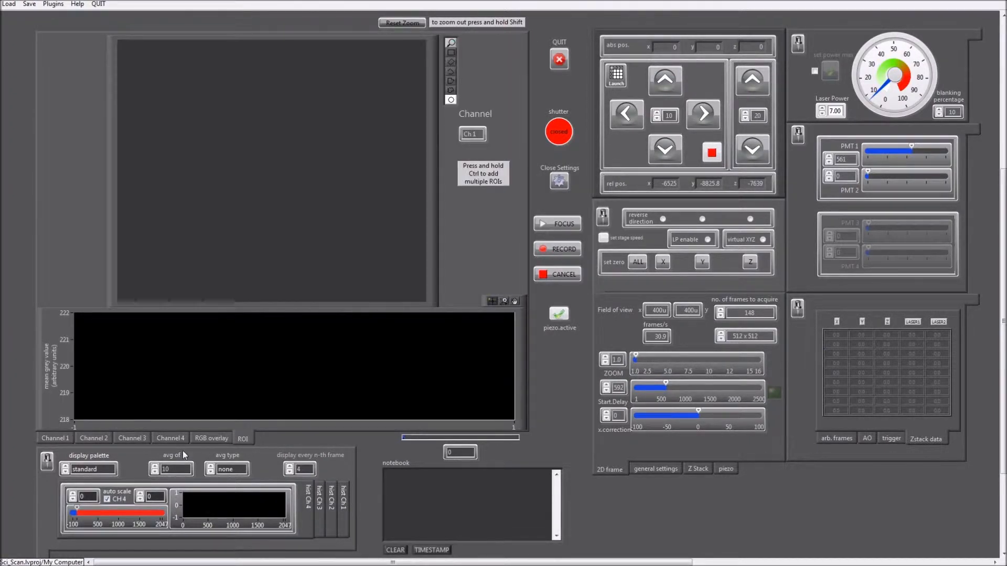
{"action": "left_click", "coordinate": [60, 438]}
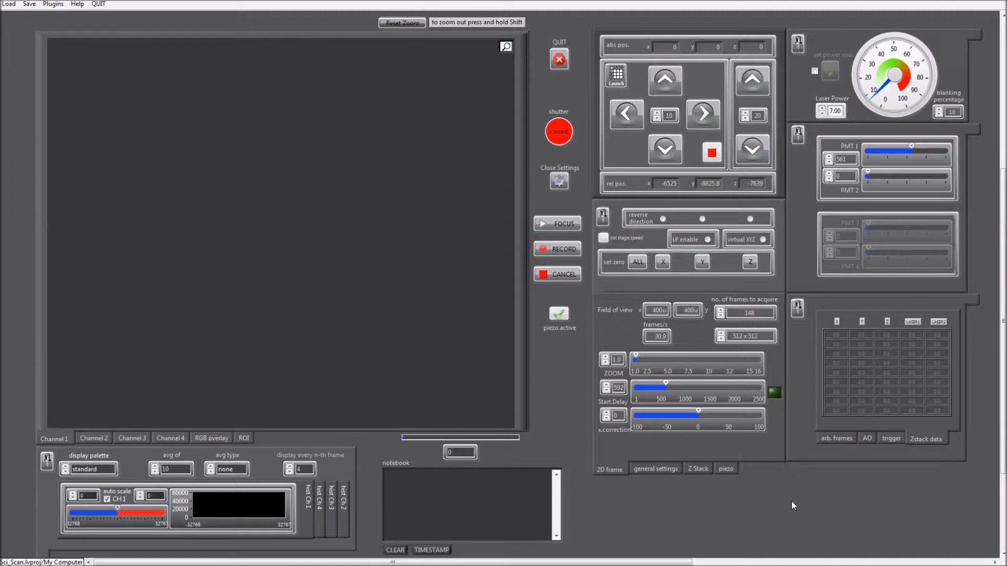
- Collapse the Z-stack data, PMT, laser power and remaining settings panels, and reopen all settings
{"action": "left_click", "coordinate": [798, 308]}
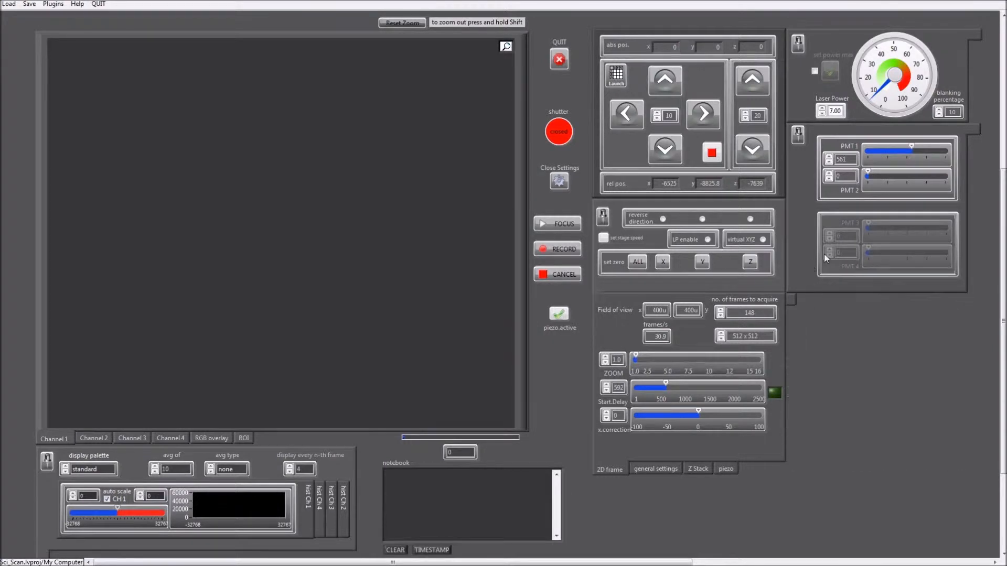
{"action": "left_click", "coordinate": [798, 133]}
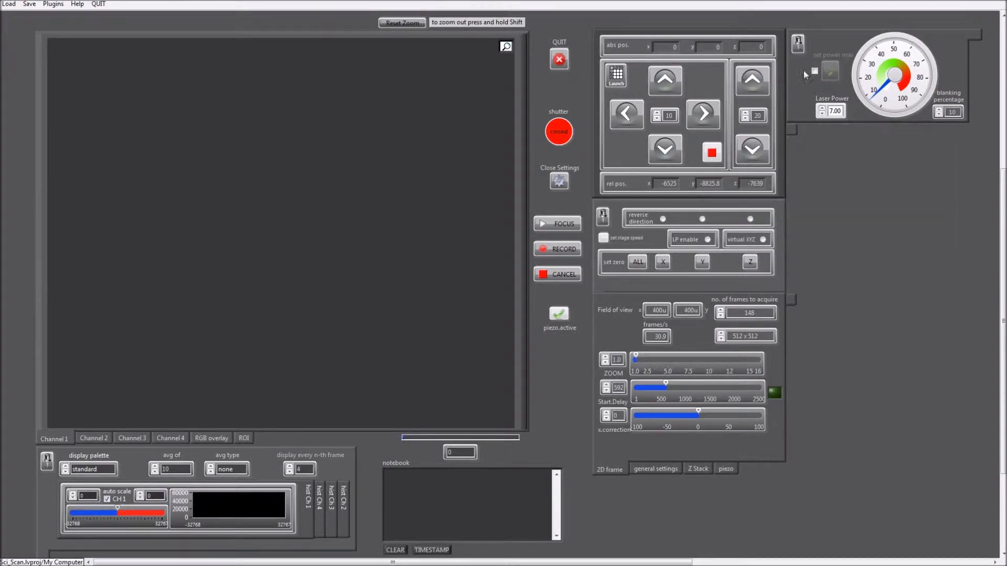
{"action": "left_click", "coordinate": [798, 41]}
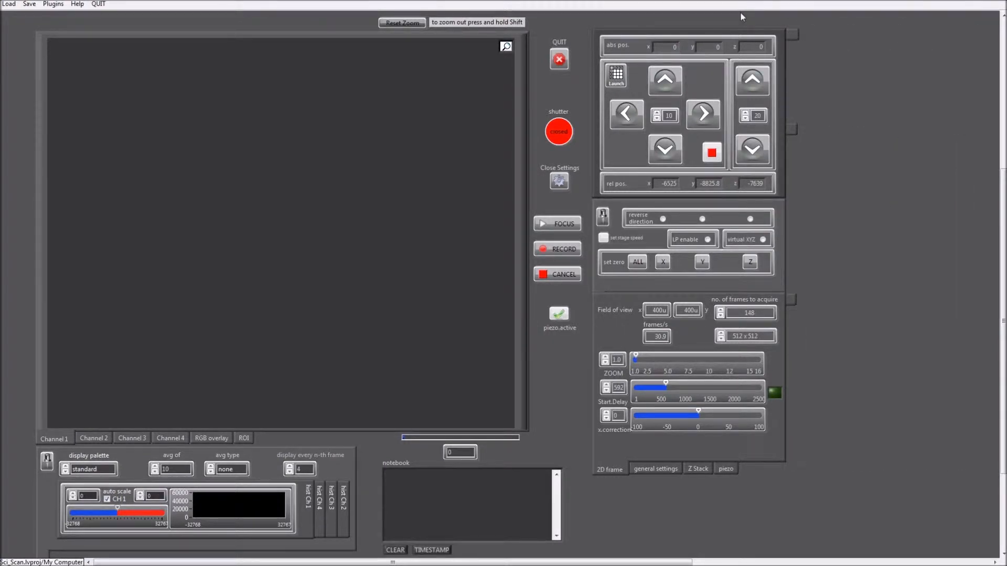
{"action": "left_click", "coordinate": [559, 181]}
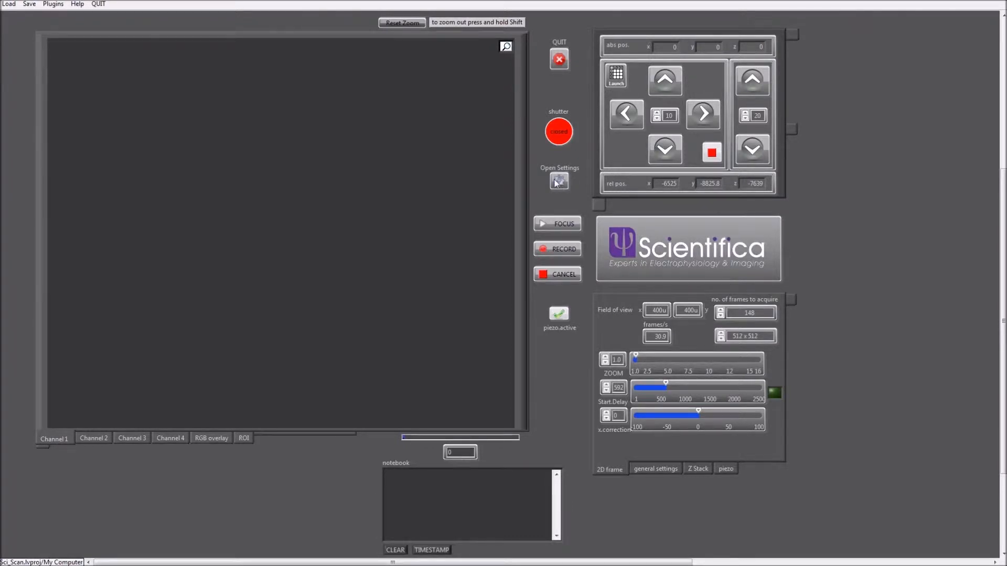
{"action": "left_click", "coordinate": [559, 181]}
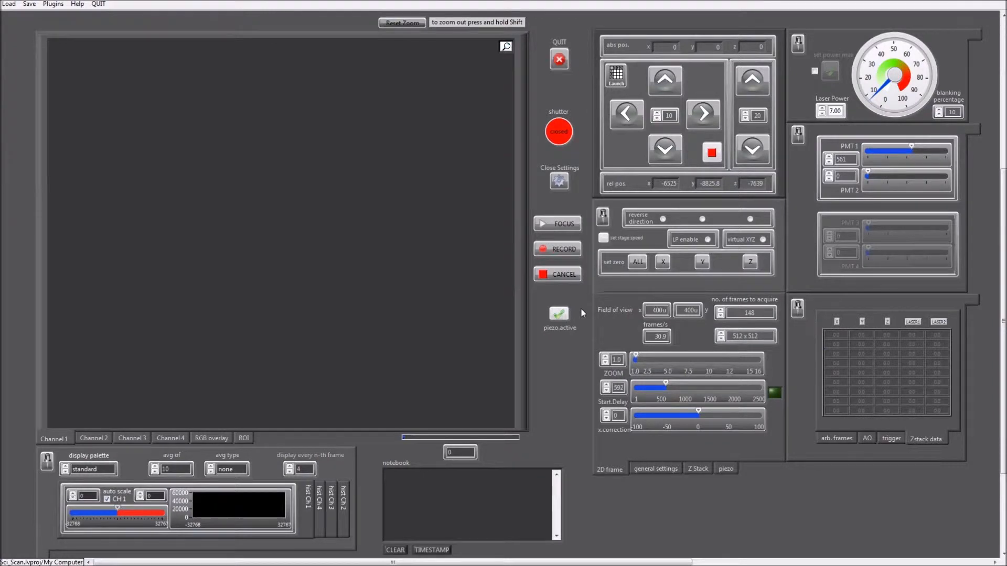
- Start live focus scanning and raise the laser power to 44.5
{"action": "left_click", "coordinate": [564, 224]}
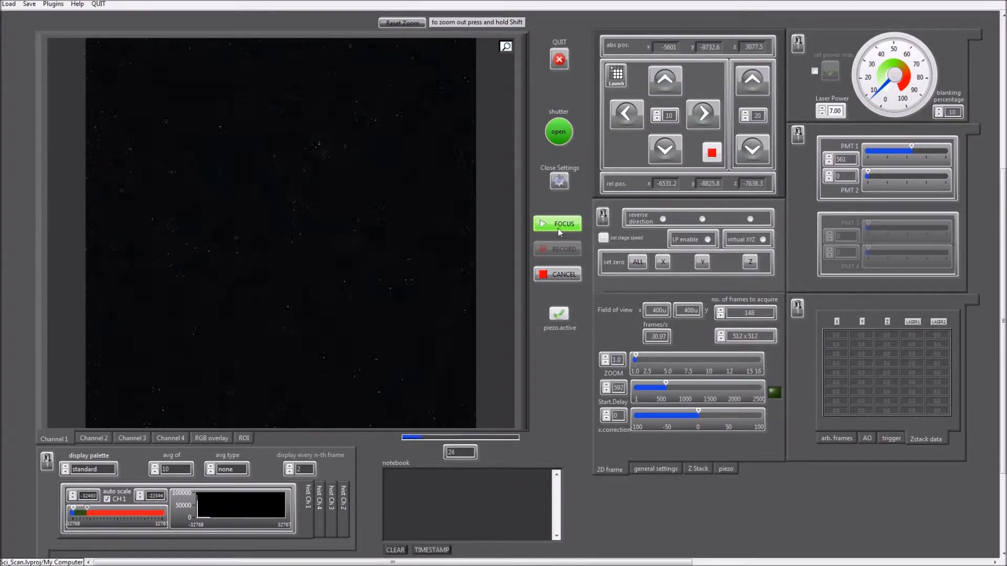
{"action": "left_click_drag", "start_coordinate": [885, 92], "coordinate": [888, 56]}
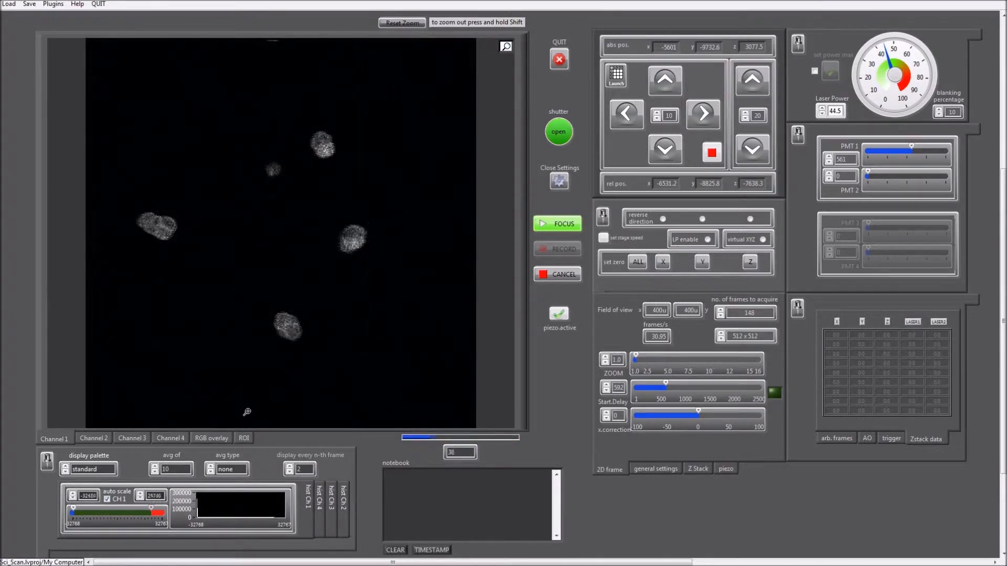
- Set the averaging type to moving average and zoom in on the lowest cell in the channel 1 image
{"action": "left_click", "coordinate": [223, 469]}
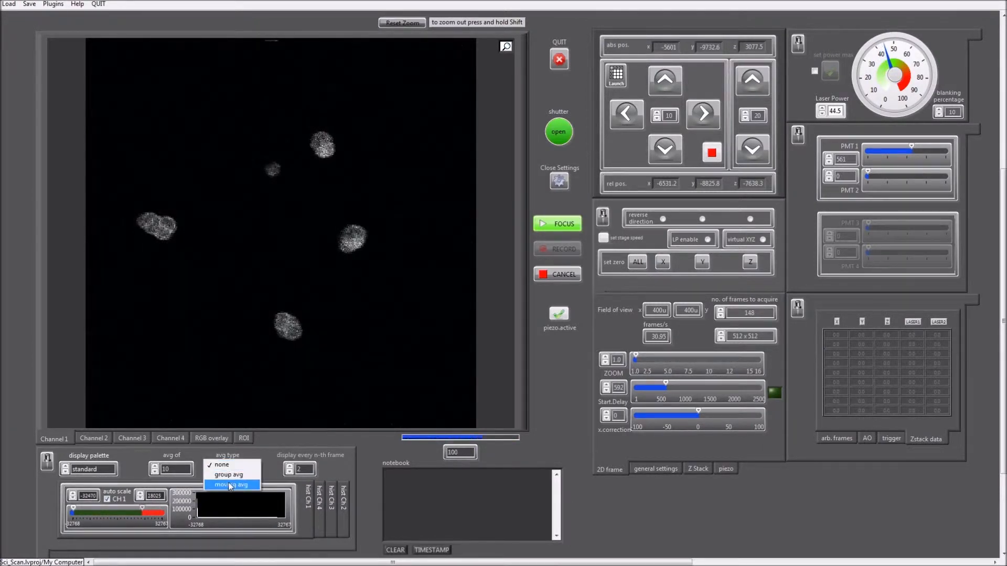
{"action": "left_click", "coordinate": [228, 479]}
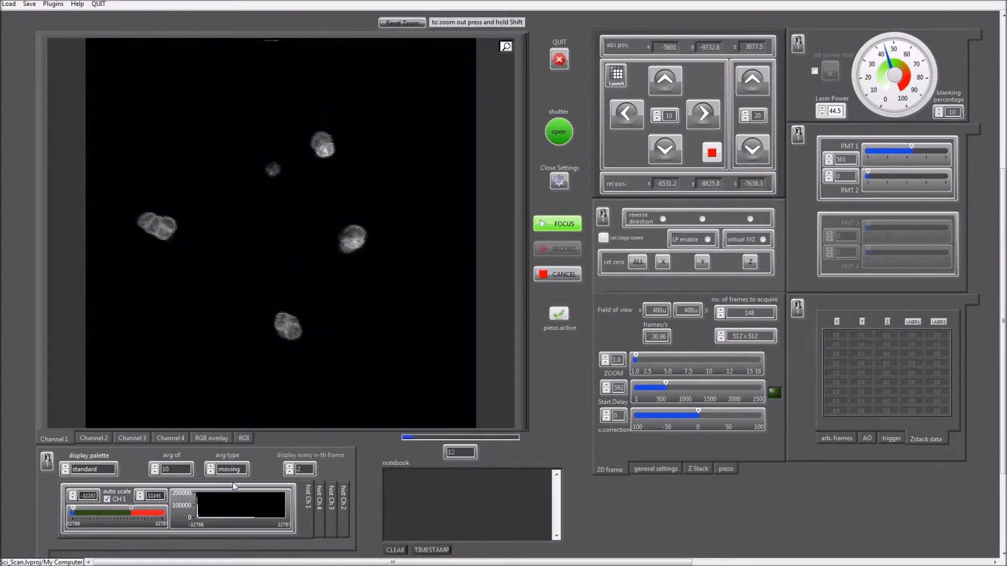
{"action": "left_click", "coordinate": [295, 332]}
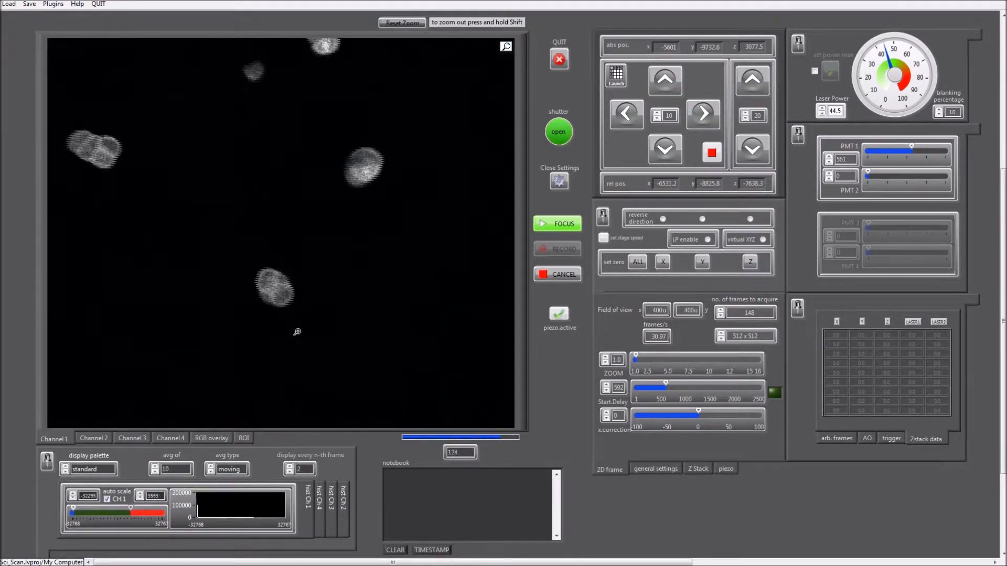
{"action": "left_click", "coordinate": [273, 299]}
{"action": "left_click", "coordinate": [283, 226]}
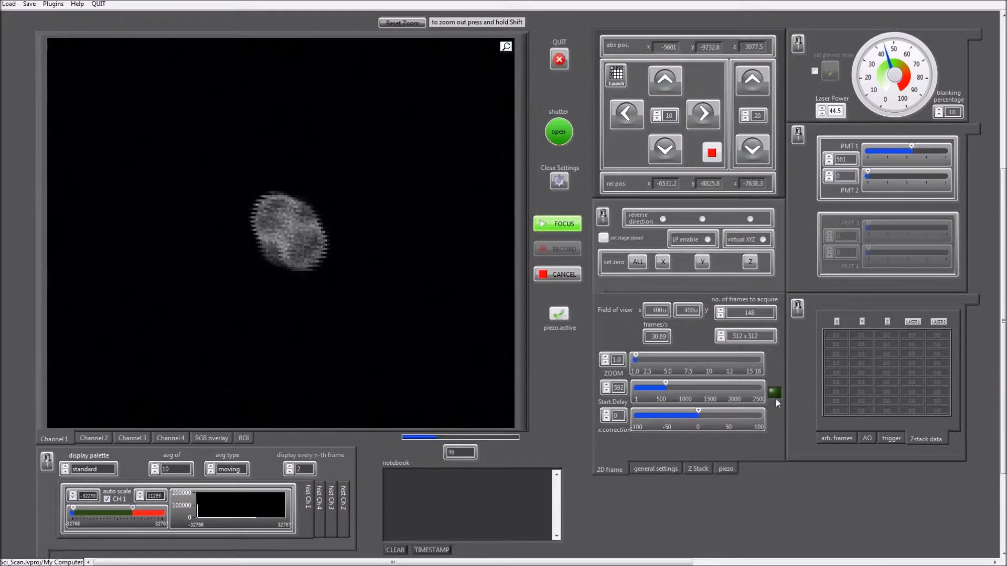
- Adjust the scan's start delay, first to 600 and finally to 580
{"action": "left_click", "coordinate": [607, 385]}
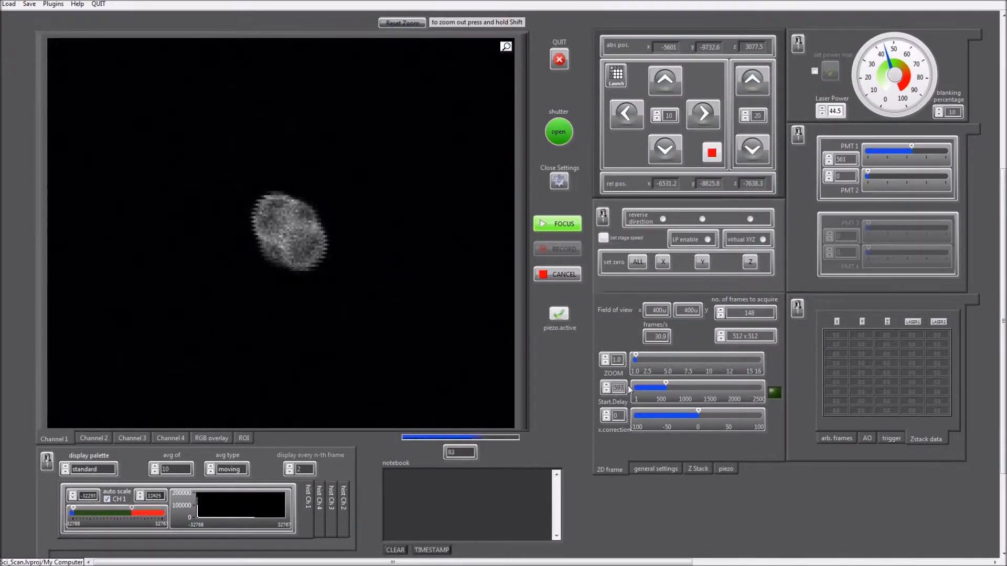
{"action": "type", "text": "600"}
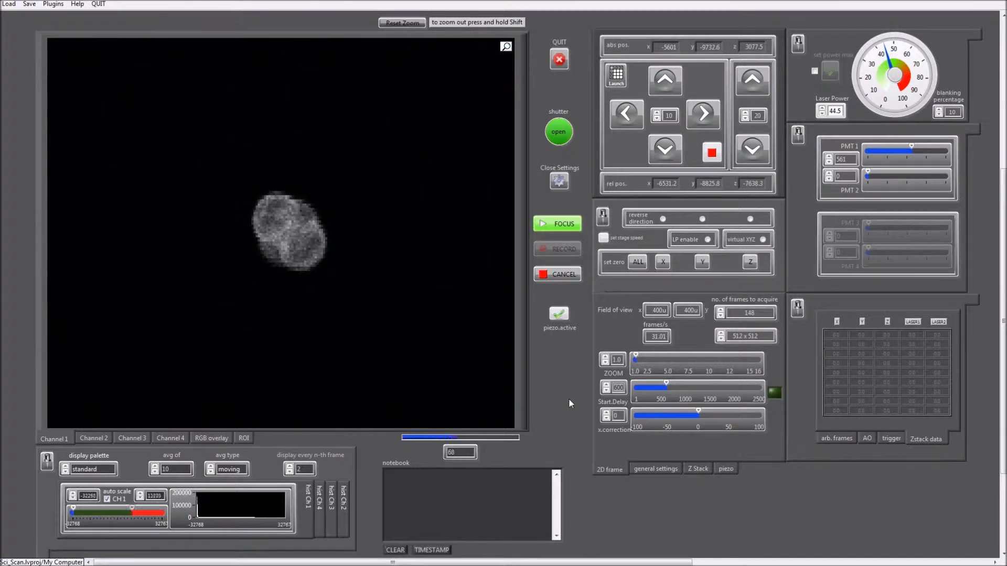
{"action": "type", "text": "580"}
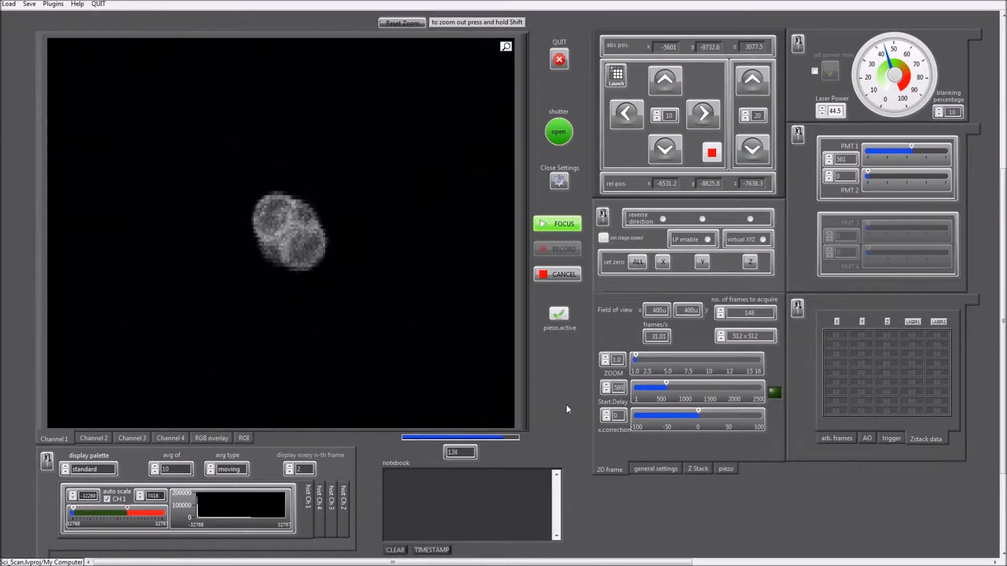
{"action": "left_click", "coordinate": [564, 408]}
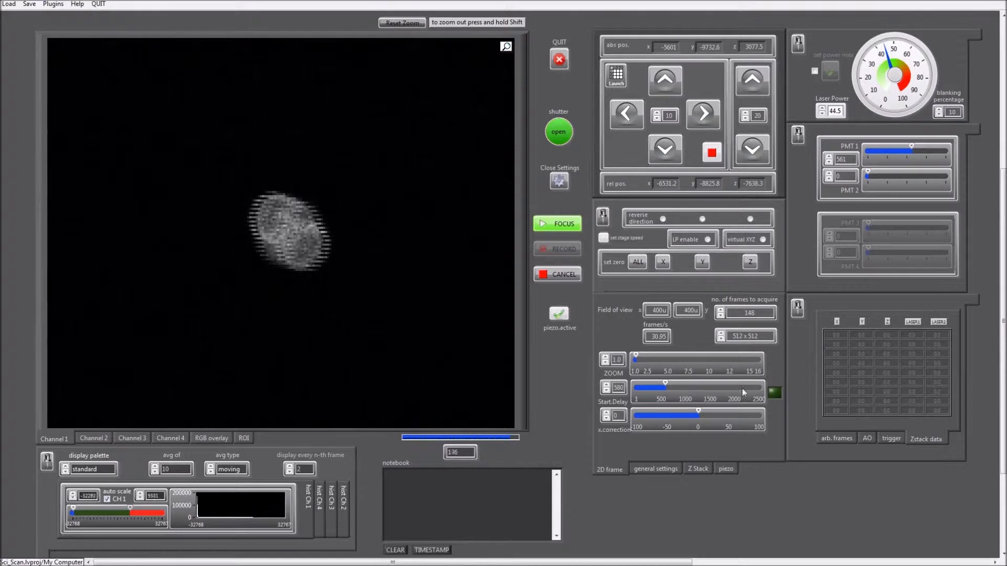
- Auto-calibrate the start delay on the zoomed-in cell, and stop live focus scanning
{"action": "left_click", "coordinate": [774, 393]}
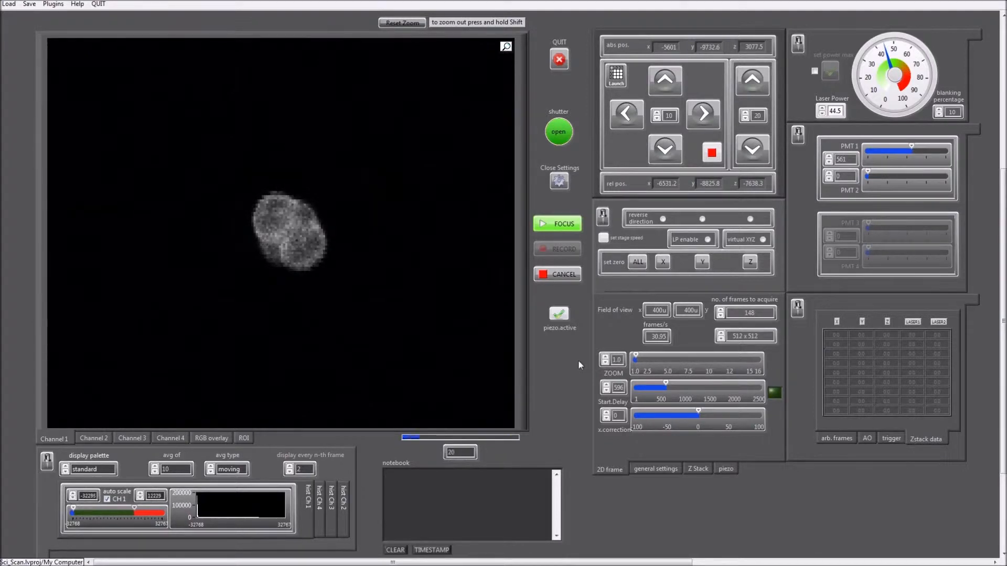
{"action": "left_click", "coordinate": [412, 23]}
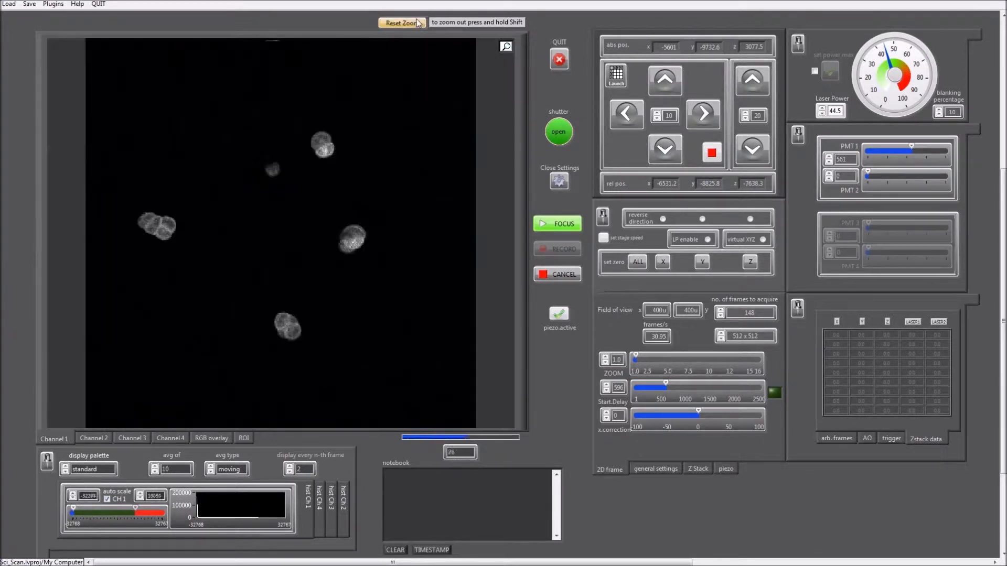
{"action": "left_click", "coordinate": [574, 227]}
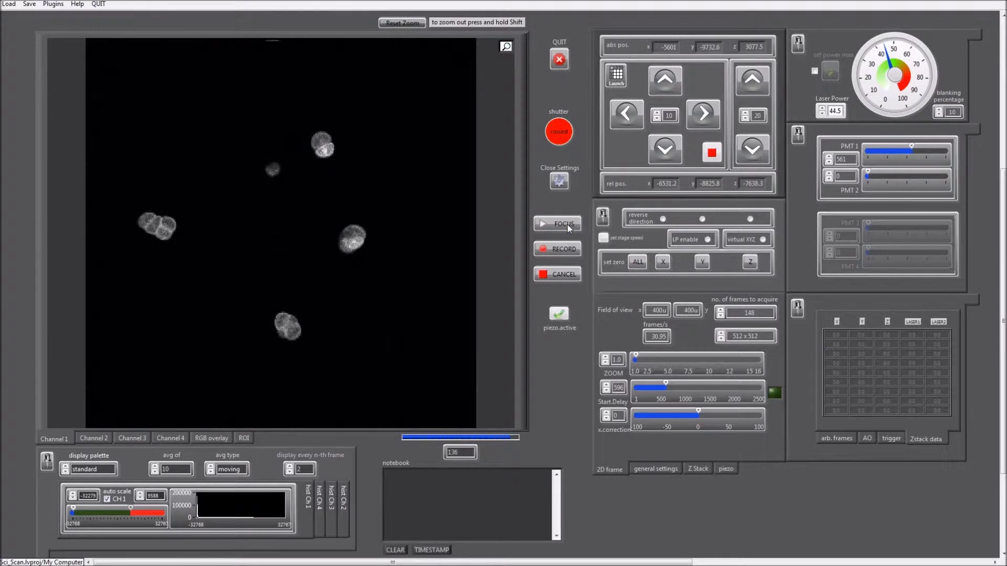
- Set the frame resolution to 1024 x 512 and restart live focus scanning with the full frame in view
{"action": "left_click", "coordinate": [748, 337]}
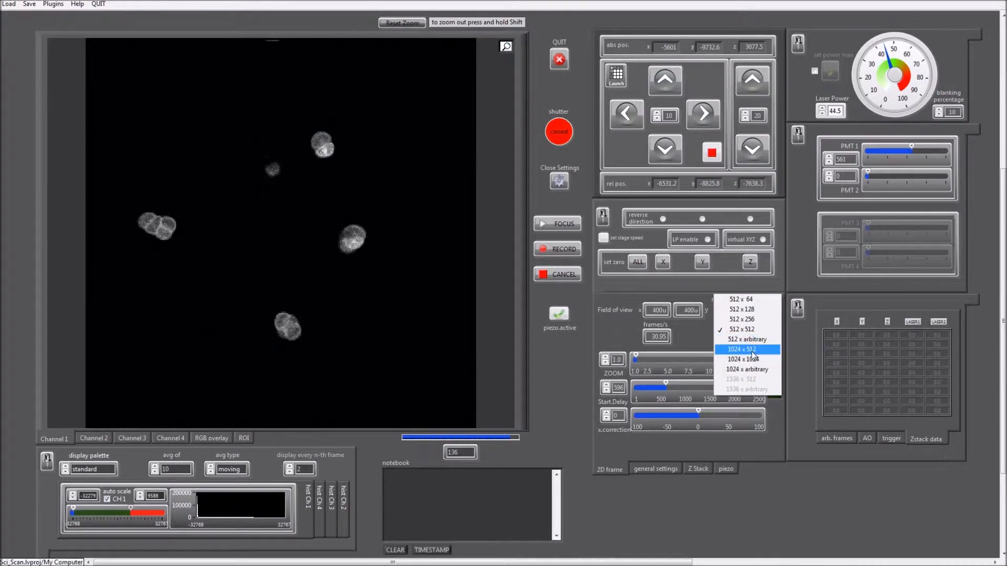
{"action": "left_click", "coordinate": [752, 350]}
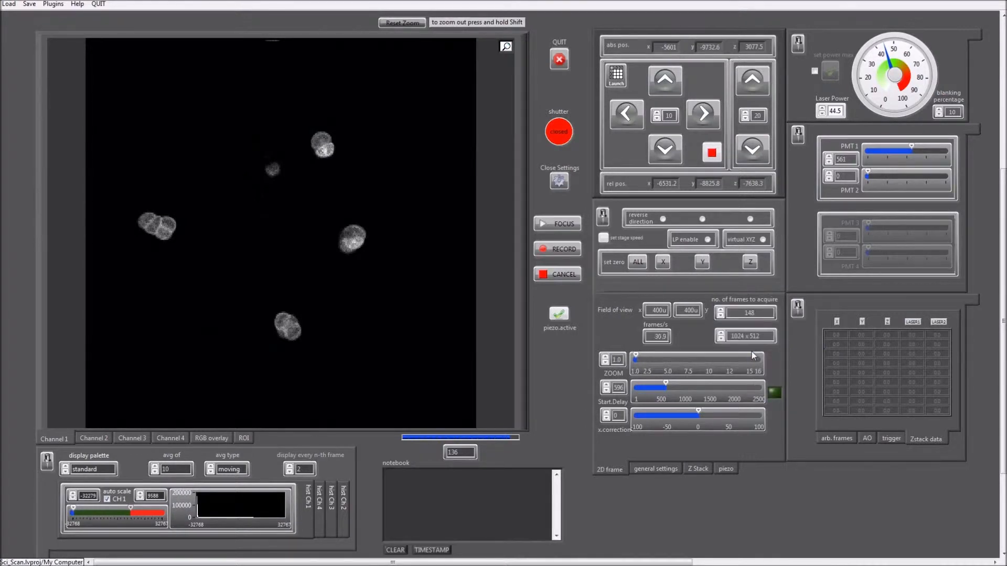
{"action": "left_click", "coordinate": [565, 225]}
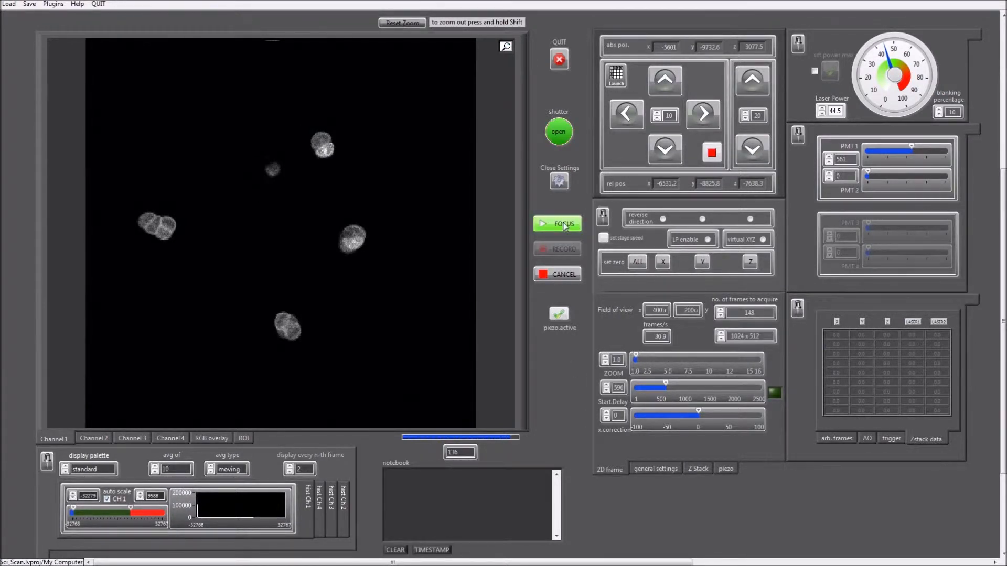
{"action": "left_click", "coordinate": [401, 23]}
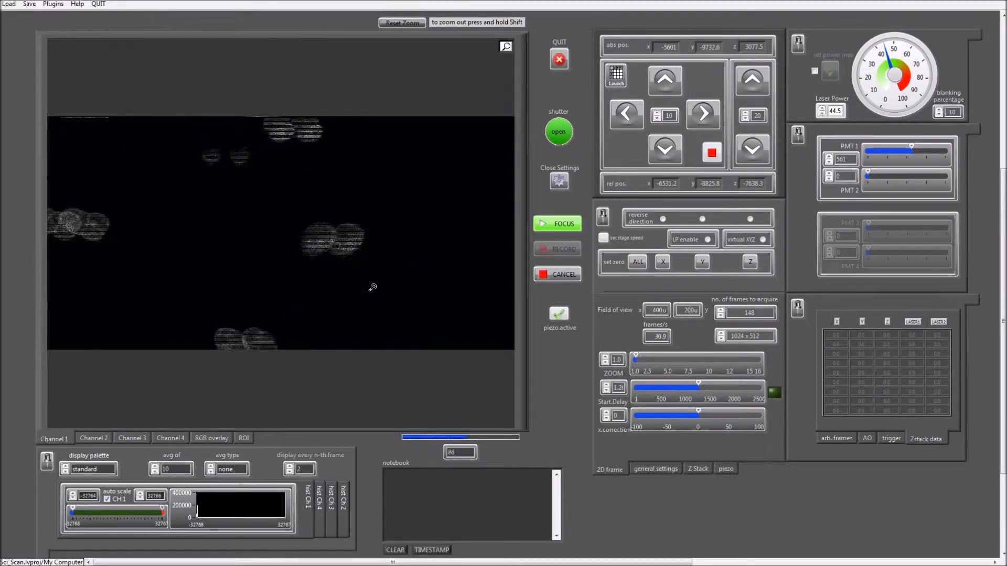
- Switch the averaging type to group average and auto-calibrate the start delay twice for the 1024 x 512 scan
{"action": "left_click", "coordinate": [777, 393]}
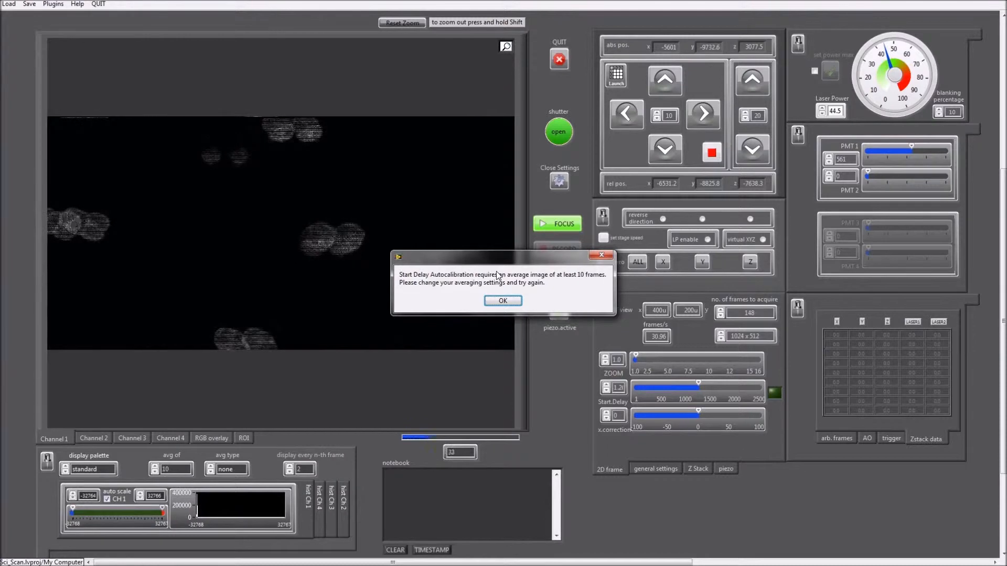
{"action": "left_click", "coordinate": [502, 301]}
{"action": "left_click", "coordinate": [219, 473]}
{"action": "left_click", "coordinate": [231, 475]}
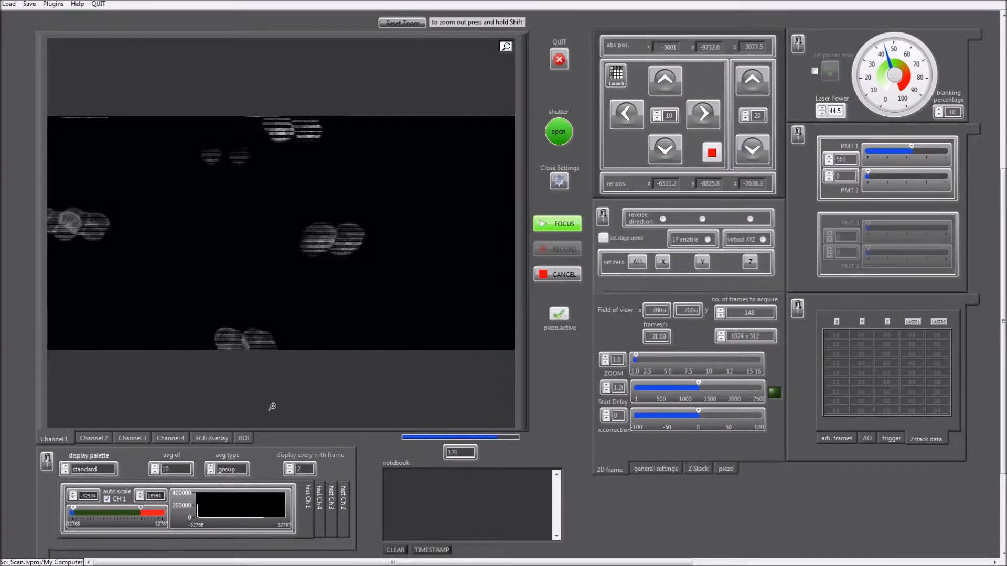
{"action": "left_click", "coordinate": [773, 391]}
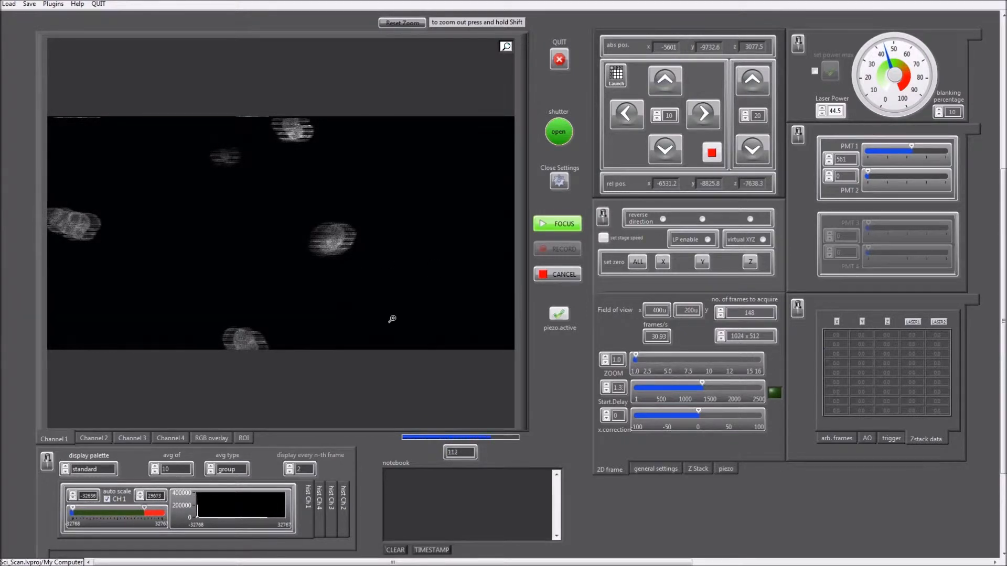
{"action": "left_click", "coordinate": [777, 394]}
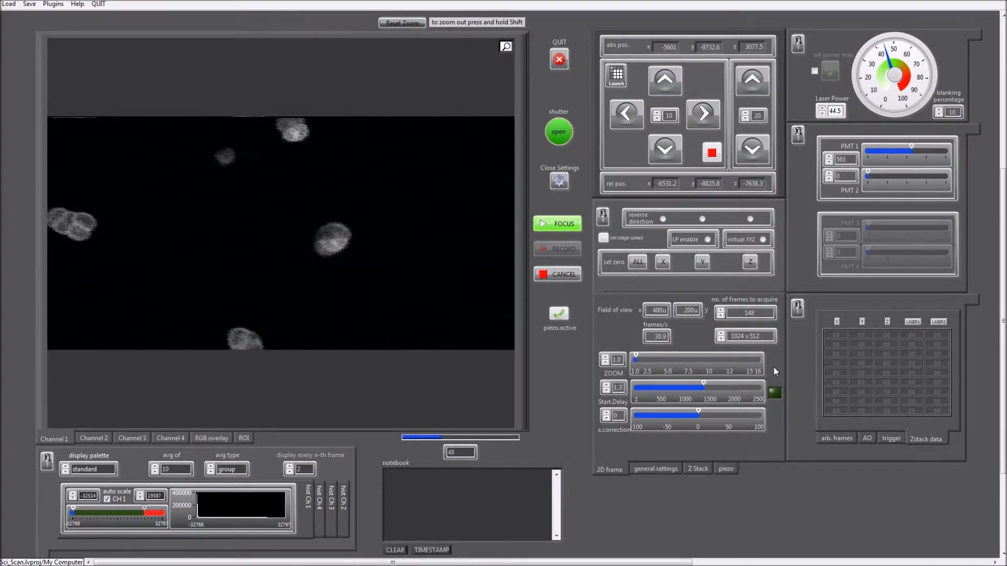
- Zoom in on the cell near the image centre and refine the start delay with another auto-calibration
{"action": "left_click", "coordinate": [339, 250]}
{"action": "left_click", "coordinate": [304, 243]}
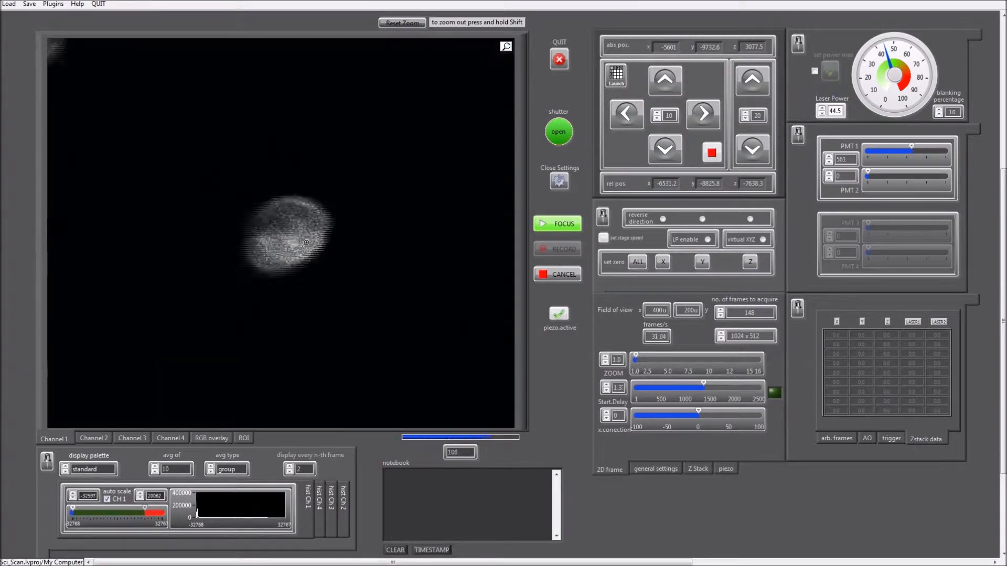
{"action": "left_click", "coordinate": [303, 242]}
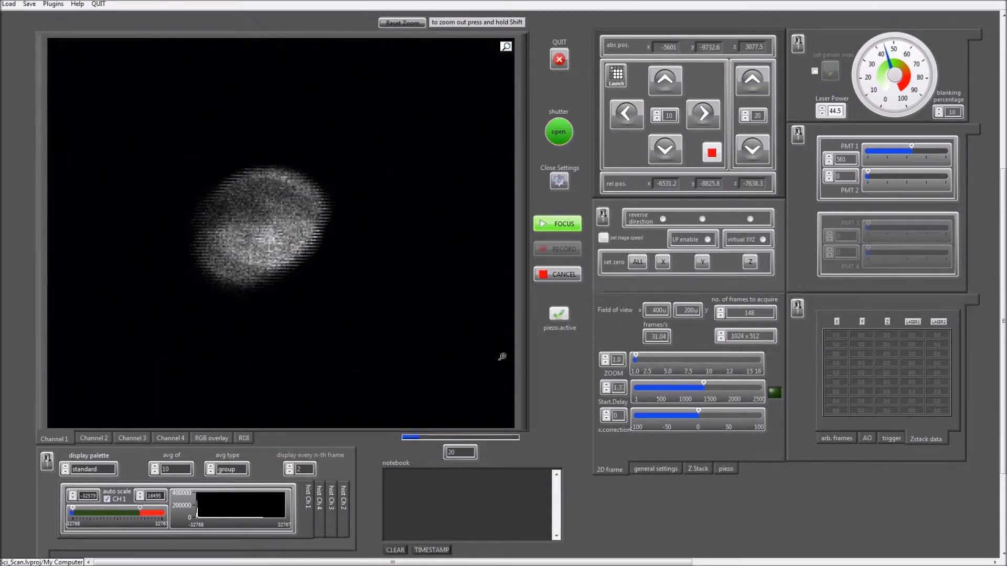
{"action": "left_click", "coordinate": [775, 394]}
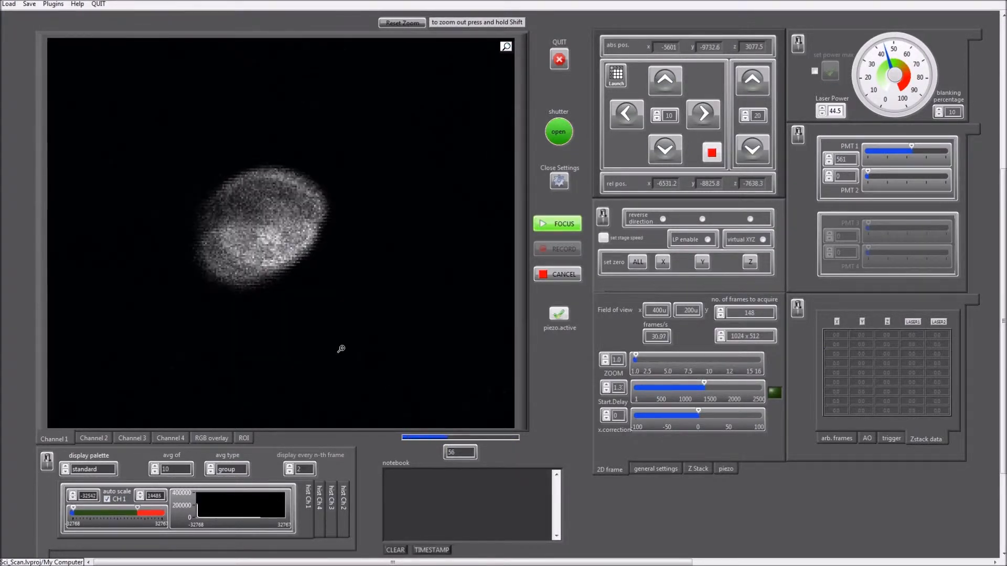
- Examine the upper edge of the image and the nearby cells magnified, and return to the full frame
{"action": "left_click", "coordinate": [402, 24]}
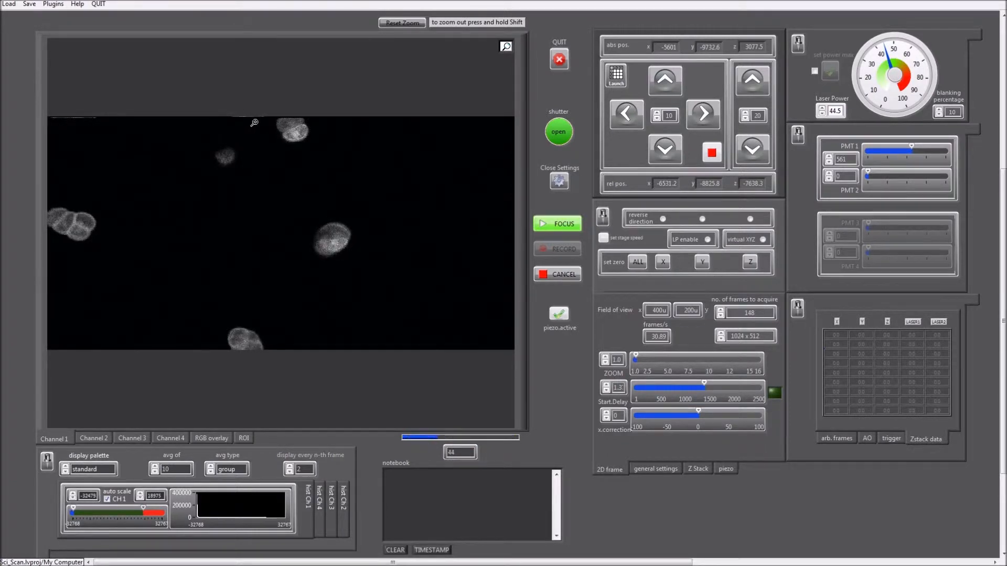
{"action": "left_click", "coordinate": [280, 91]}
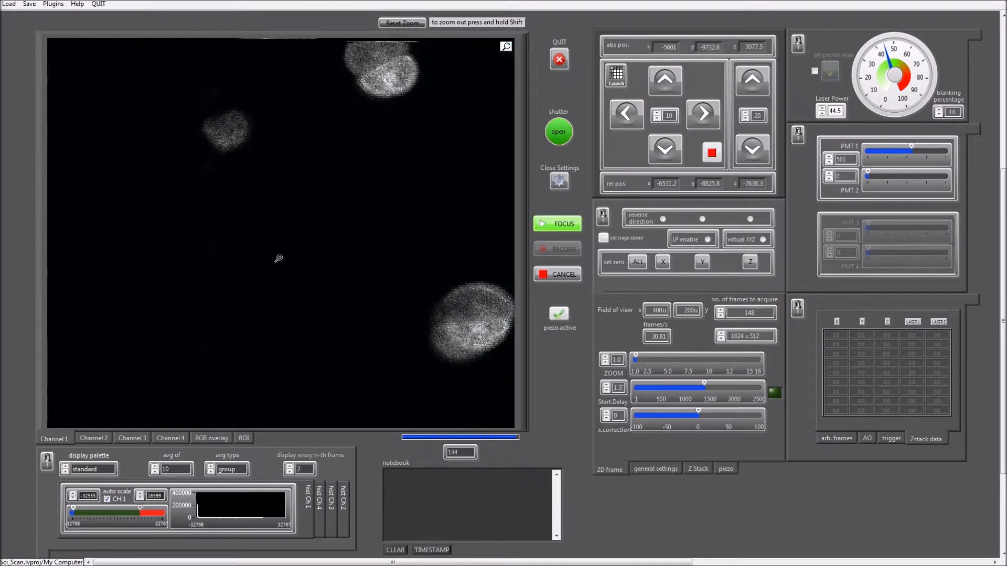
{"action": "left_click", "coordinate": [408, 24]}
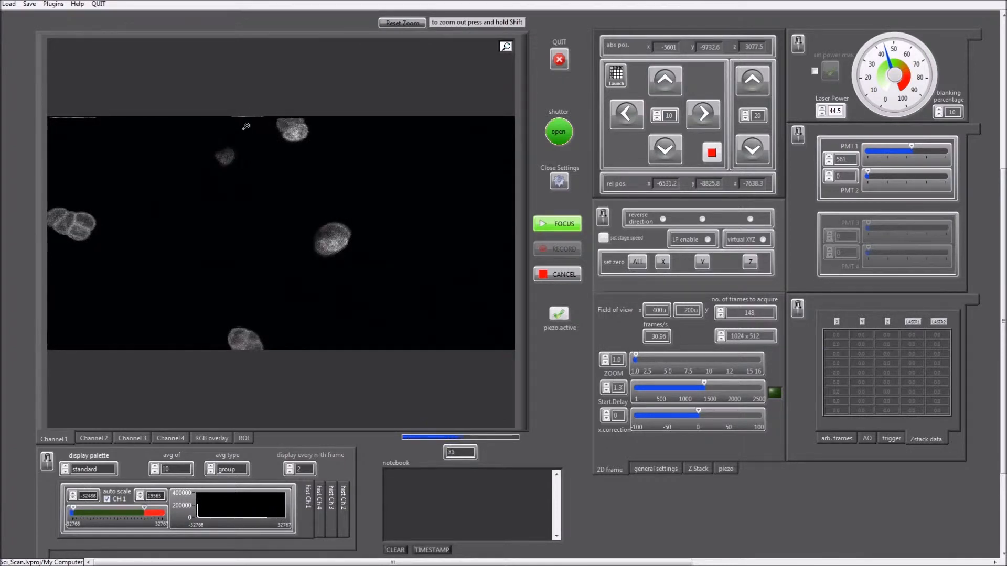
- Stop the scan, set the frame resolution back to 512 x 512 and restart live focus scanning
{"action": "left_click", "coordinate": [557, 225]}
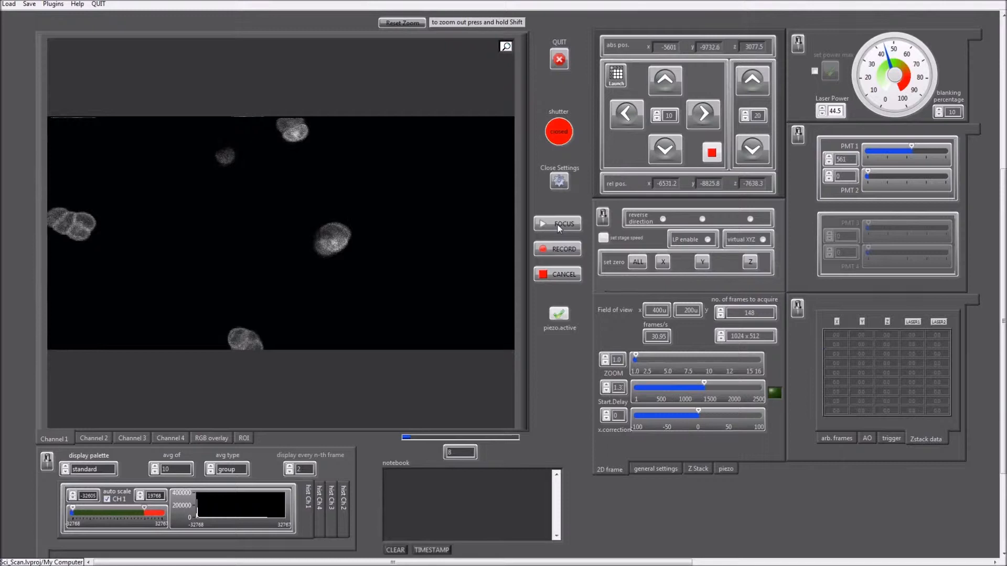
{"action": "left_click", "coordinate": [763, 336]}
{"action": "left_click", "coordinate": [747, 310]}
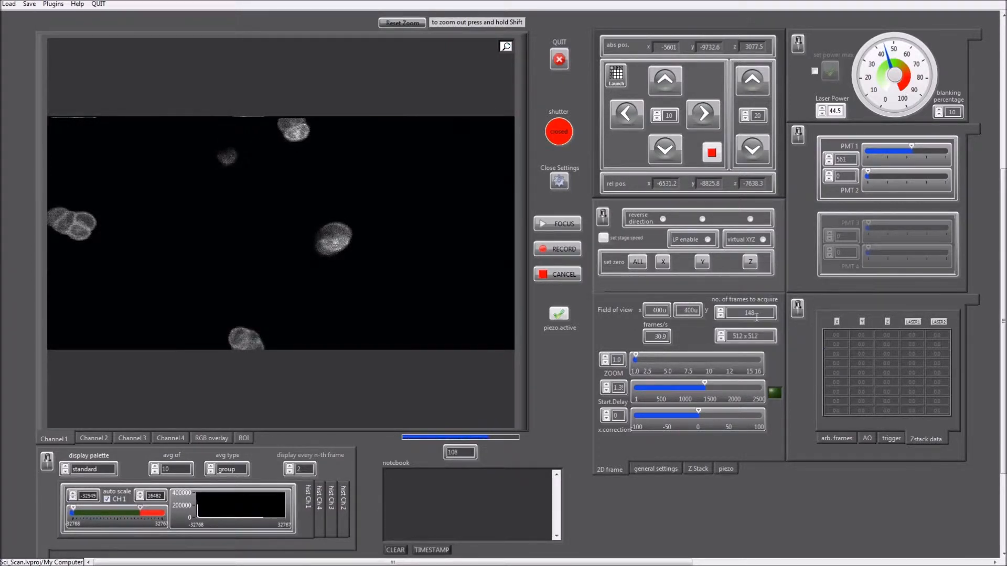
{"action": "left_click", "coordinate": [564, 225]}
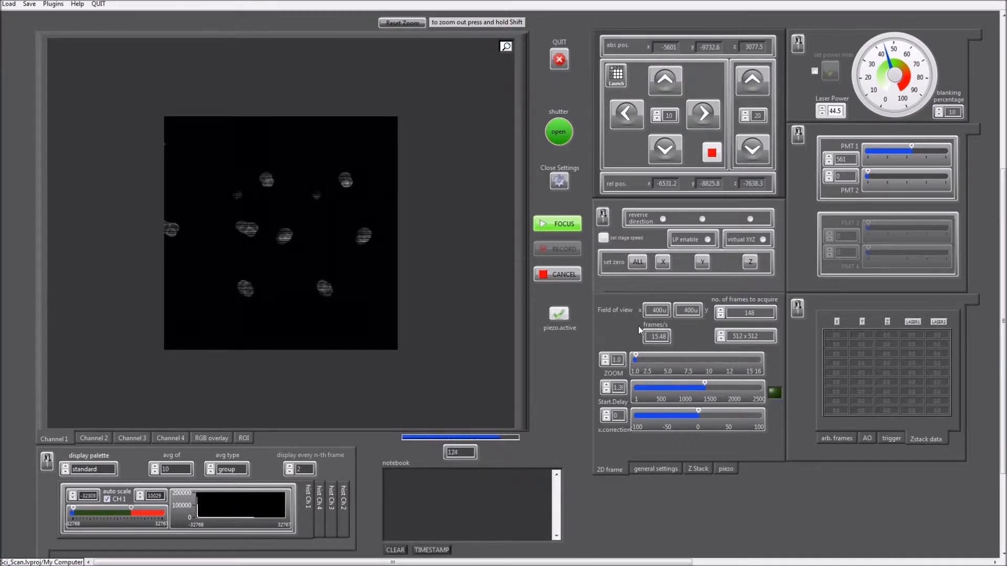
- Lower the start delay to between 500 and 1000 and auto-calibrate it, repeating the calibration zoomed in on the lowest cell
{"action": "left_click_drag", "start_coordinate": [705, 386], "coordinate": [672, 384]}
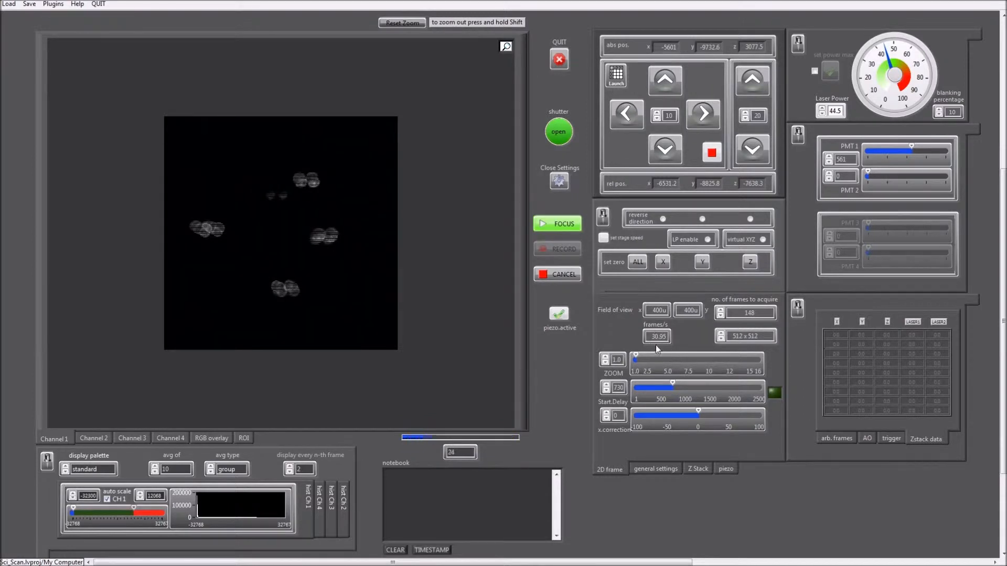
{"action": "left_click", "coordinate": [775, 393]}
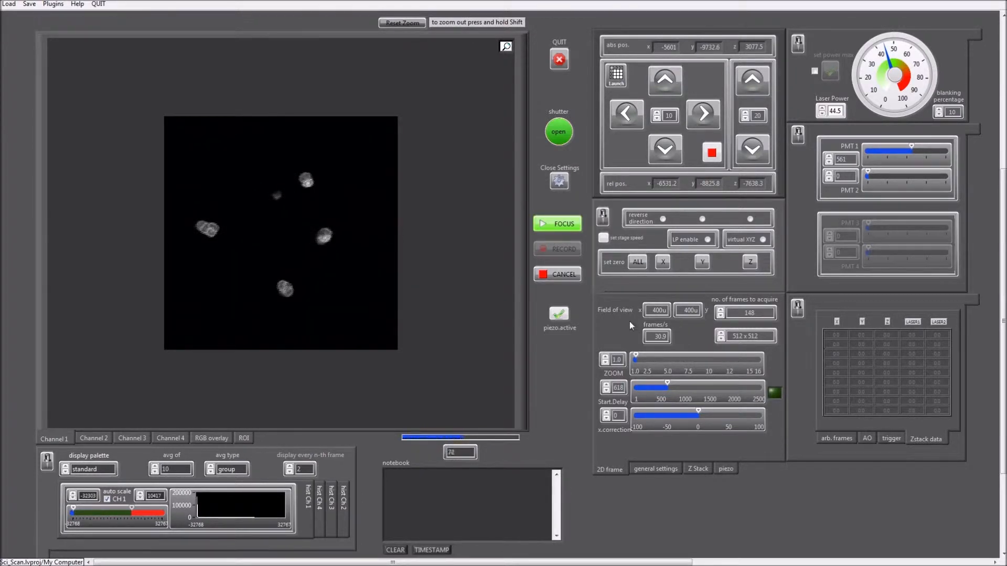
{"action": "left_click", "coordinate": [295, 294]}
{"action": "left_click", "coordinate": [292, 305]}
{"action": "left_click", "coordinate": [278, 293]}
{"action": "left_click", "coordinate": [276, 225]}
{"action": "left_click", "coordinate": [277, 224]}
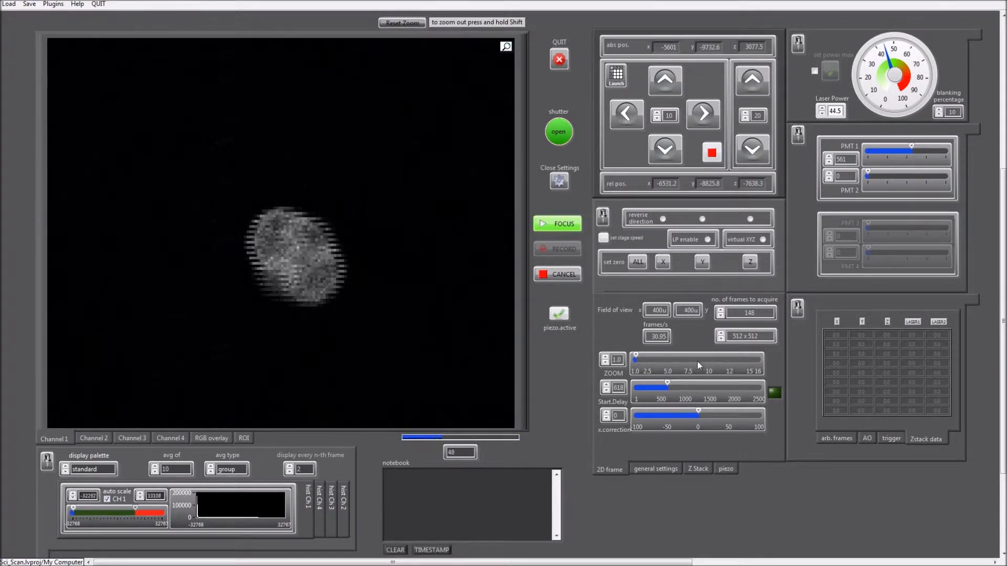
{"action": "left_click", "coordinate": [776, 395]}
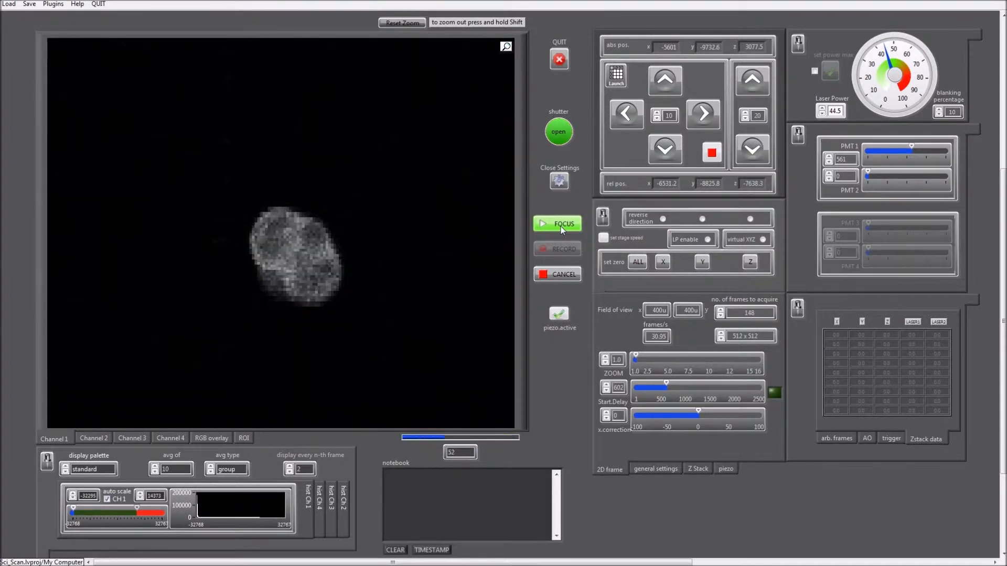
{"action": "left_click", "coordinate": [408, 24]}
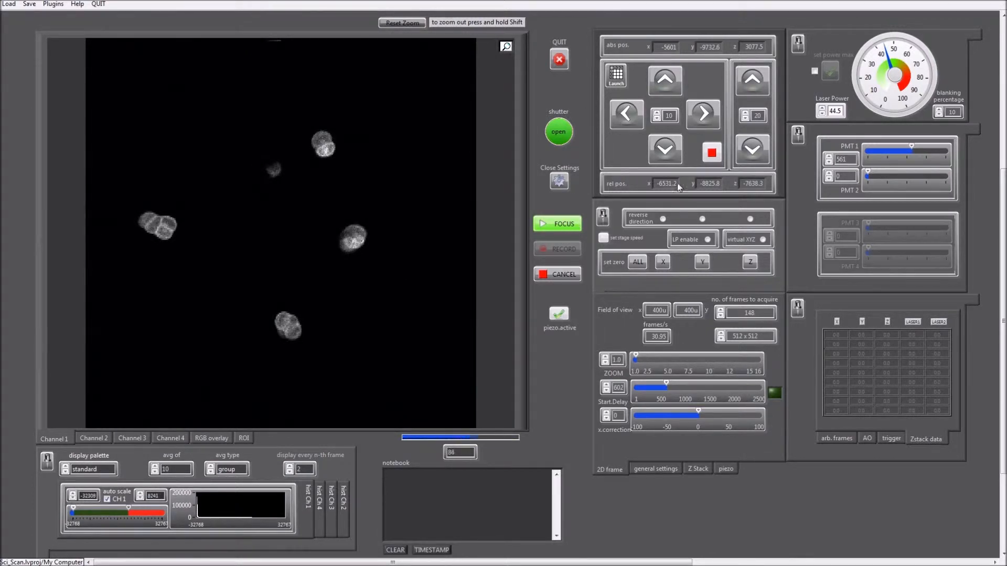
- Move the stage down in Y by two steps of 10 and, with the XY step size set to 50, by one more step
{"action": "left_click", "coordinate": [664, 151]}
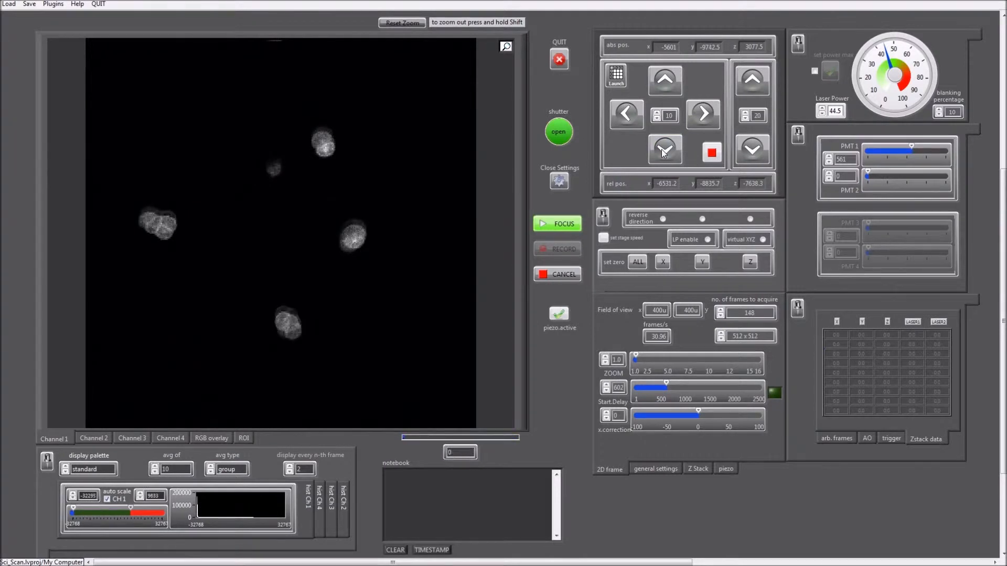
{"action": "left_click", "coordinate": [665, 152]}
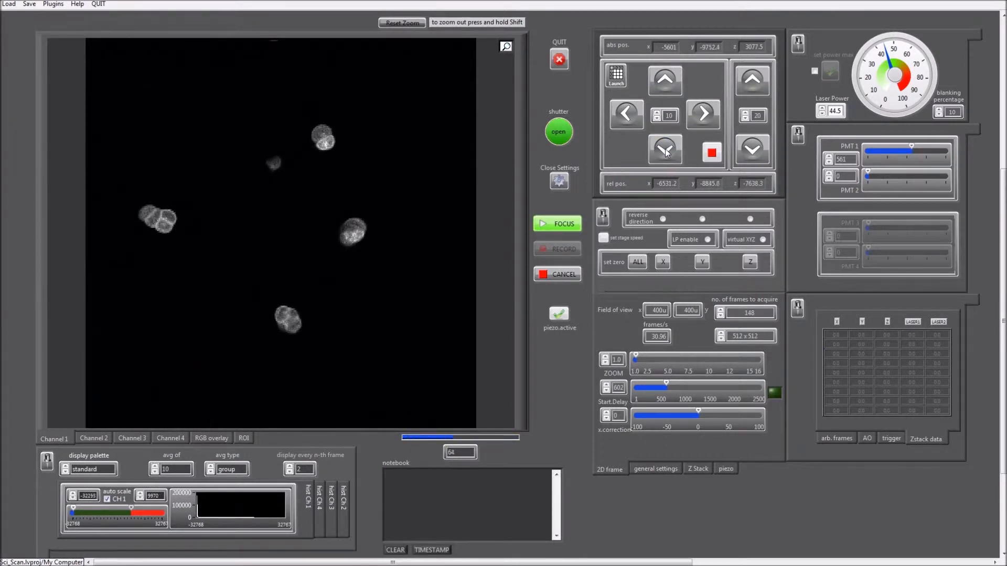
{"action": "left_click", "coordinate": [668, 115]}
{"action": "left_click", "coordinate": [665, 128]}
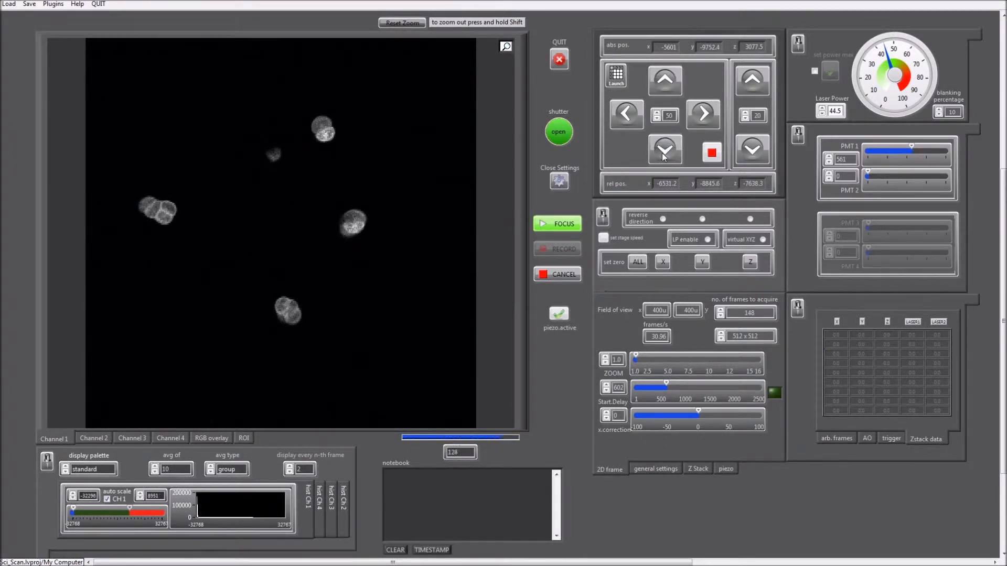
{"action": "left_click", "coordinate": [664, 155]}
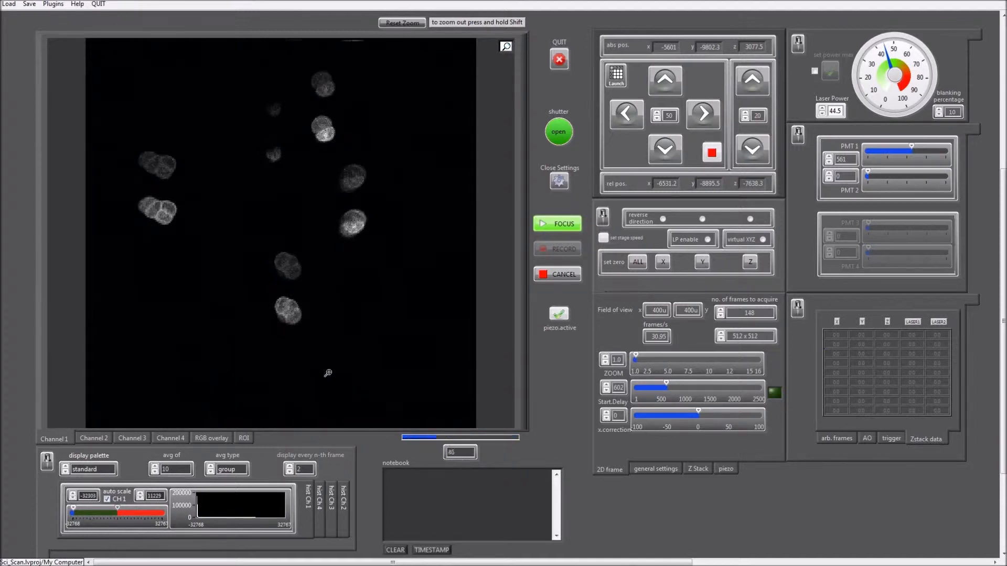
- Set the channel 1 averaging type to none
{"action": "left_click", "coordinate": [231, 474]}
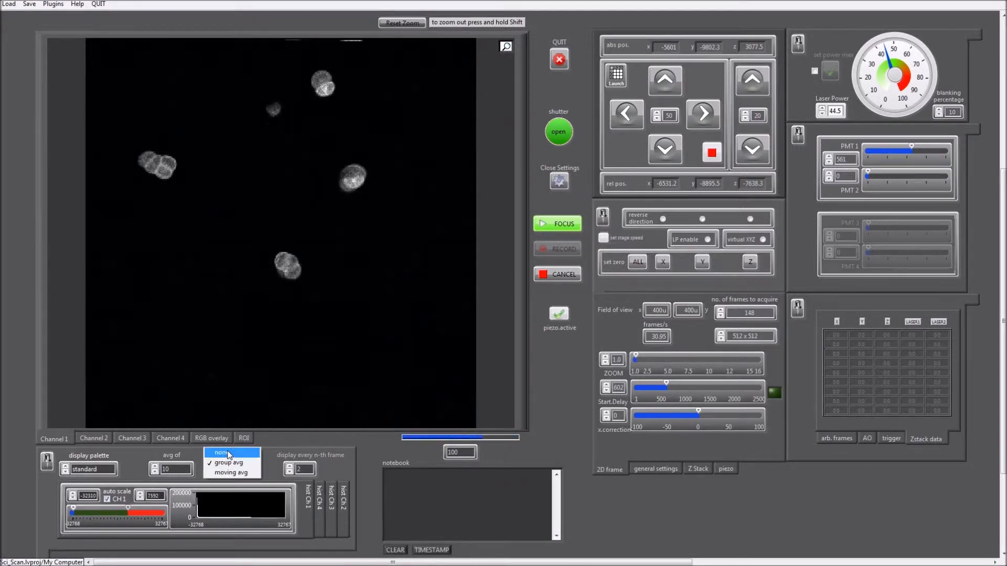
{"action": "left_click", "coordinate": [227, 453]}
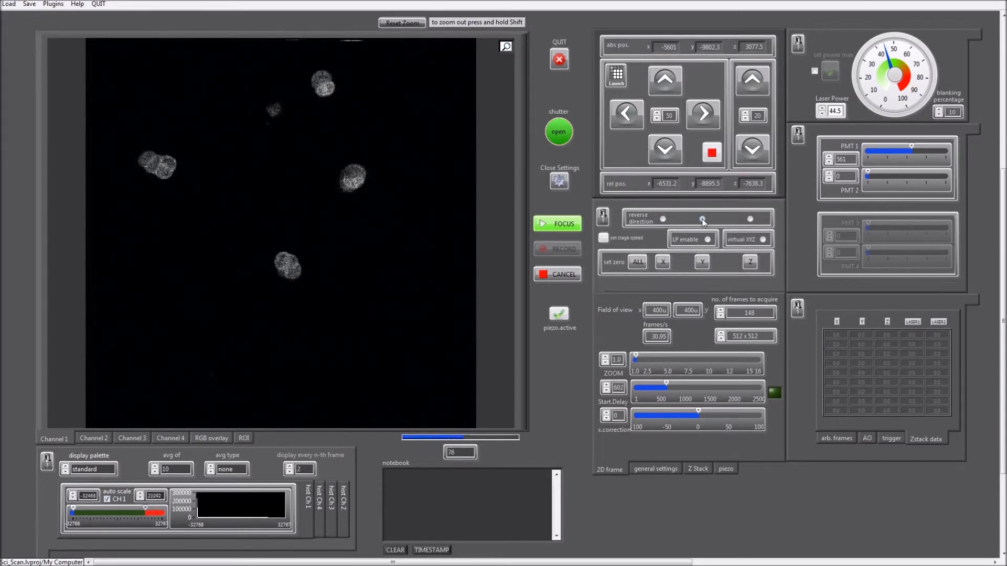
- Reverse the stage's Y direction and, in steps of 50, move it down twice, right twice and left once
{"action": "left_click", "coordinate": [665, 151]}
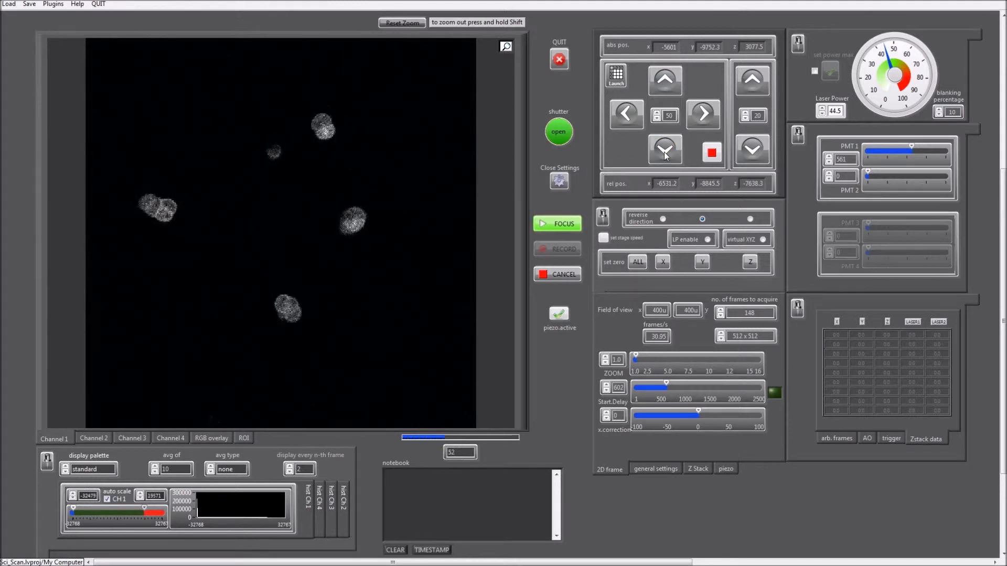
{"action": "left_click", "coordinate": [665, 152]}
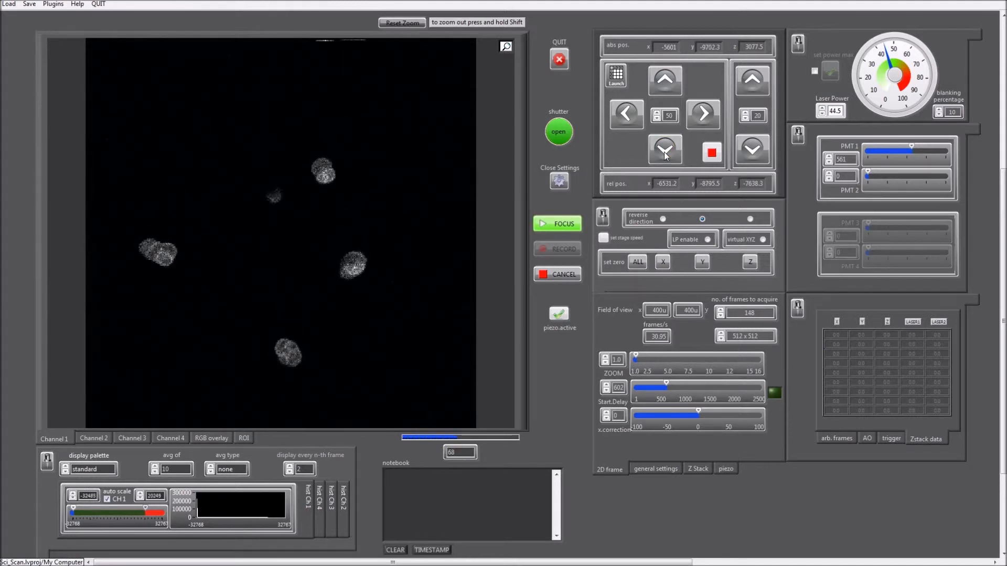
{"action": "left_click", "coordinate": [704, 120]}
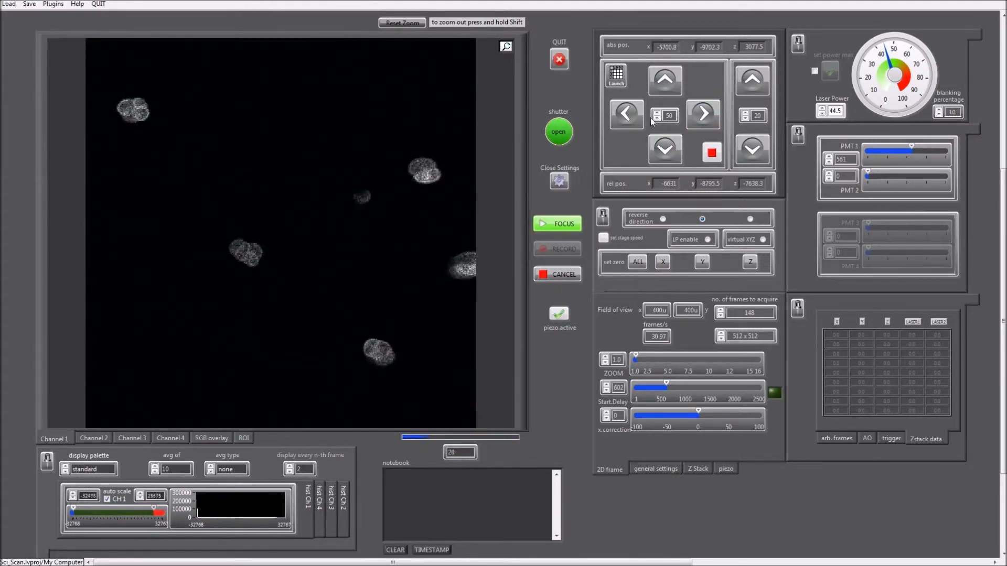
{"action": "left_click", "coordinate": [627, 118]}
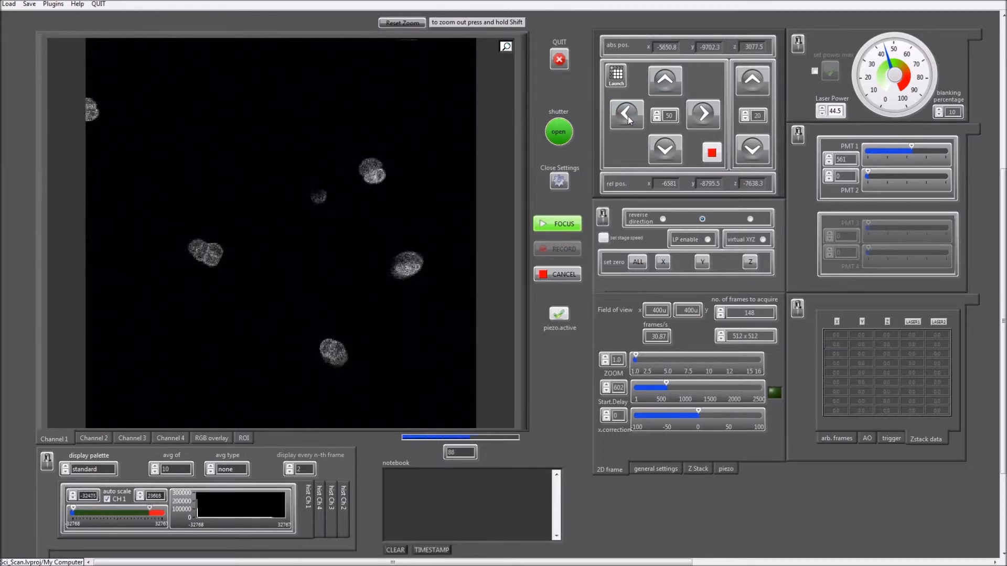
- Move the stage up one step of 50 in Y and stop the live focus scan
{"action": "left_click", "coordinate": [668, 84]}
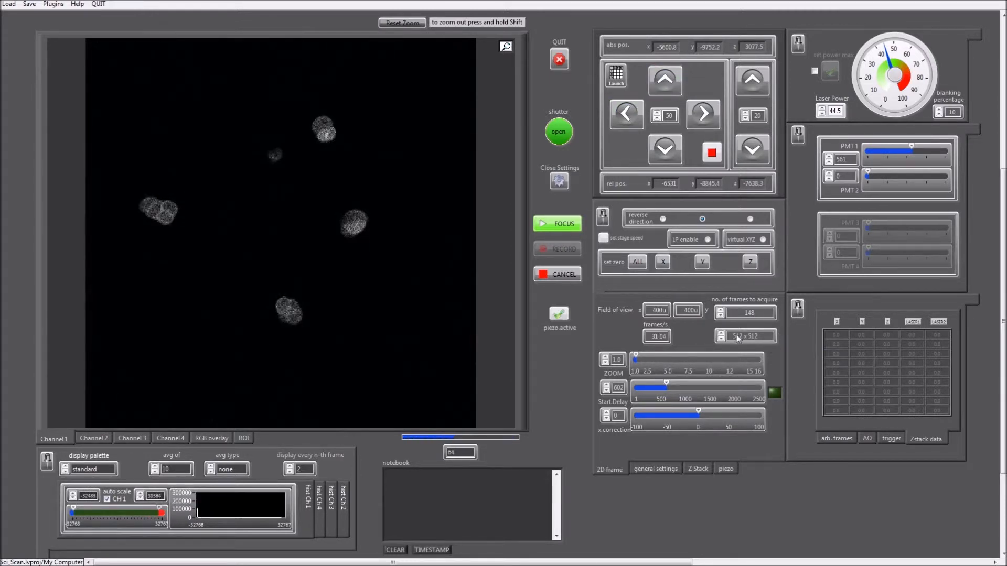
{"action": "left_click", "coordinate": [567, 226]}
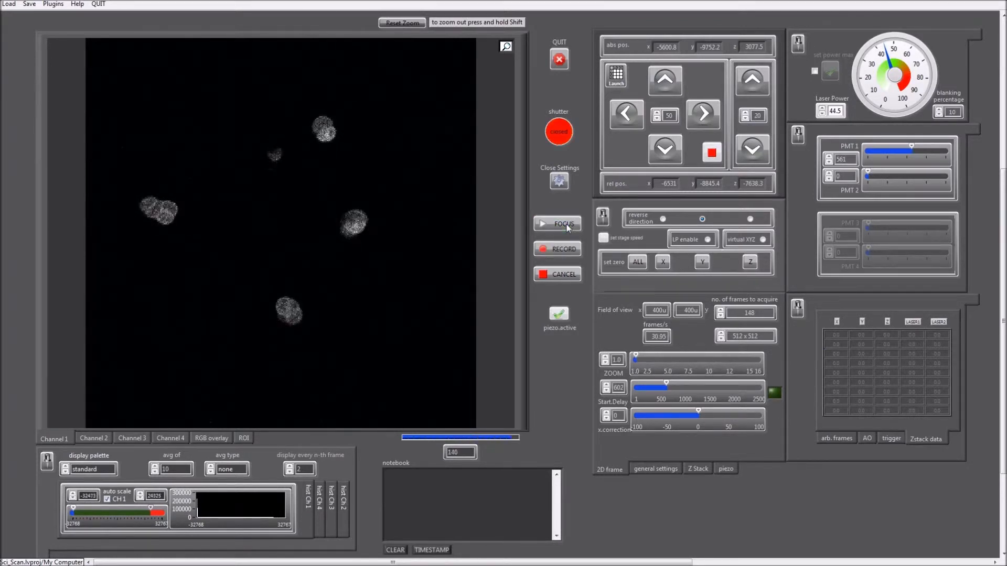
- Choose 16bit raw as the file format in the general settings and record the 148-frame 2D scan at 512 x 512
{"action": "left_click", "coordinate": [658, 467]}
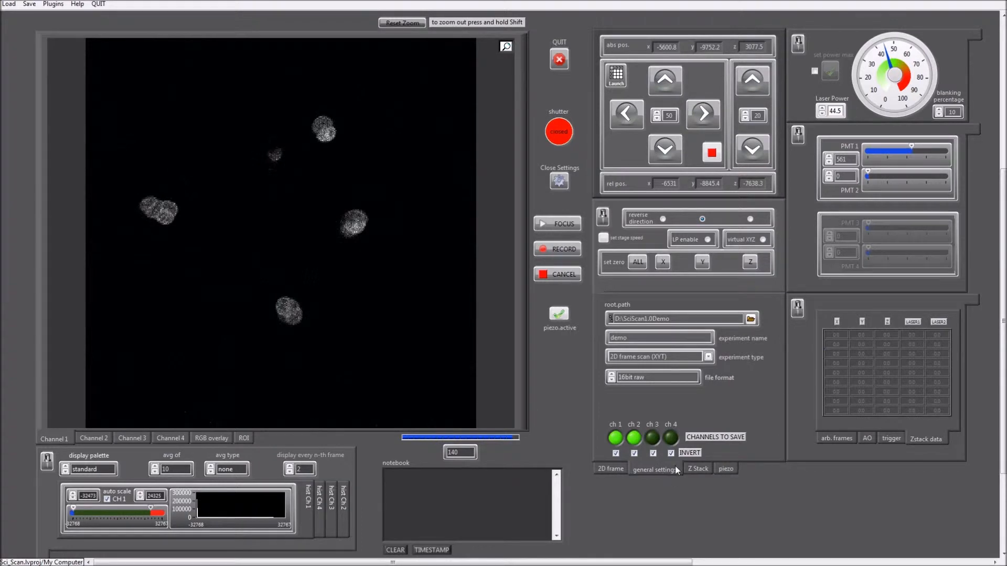
{"action": "left_click", "coordinate": [650, 376]}
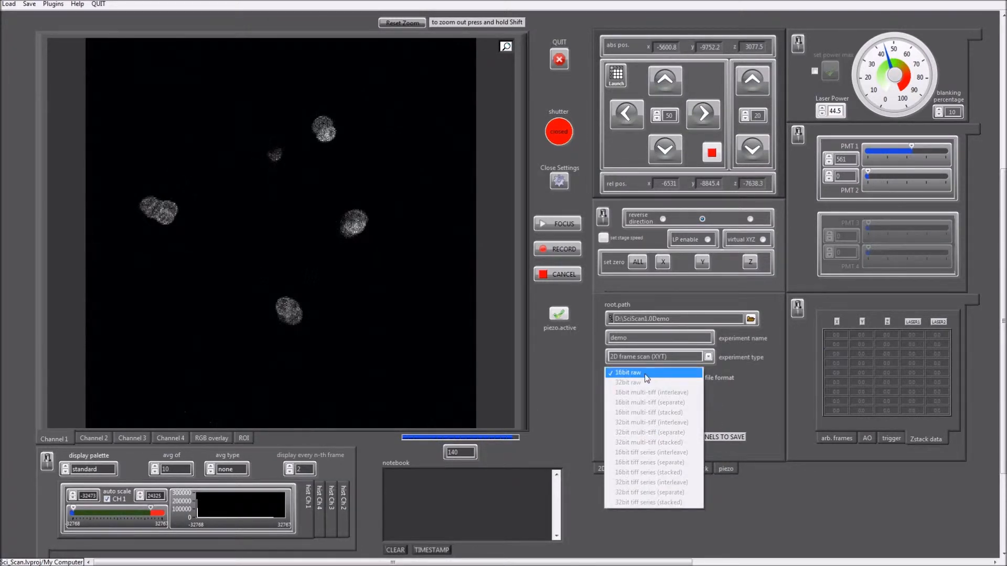
{"action": "left_click", "coordinate": [644, 373]}
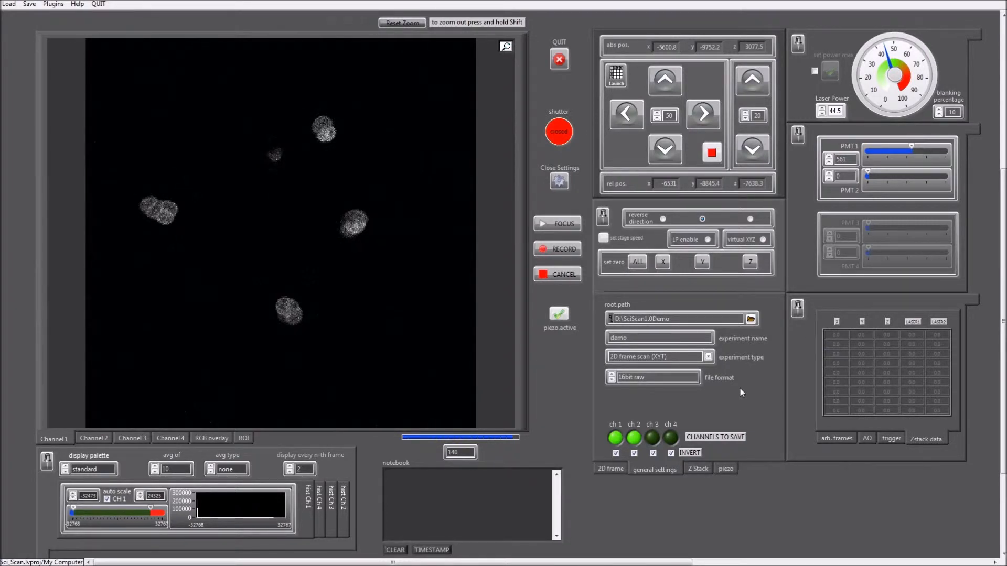
{"action": "left_click", "coordinate": [609, 469]}
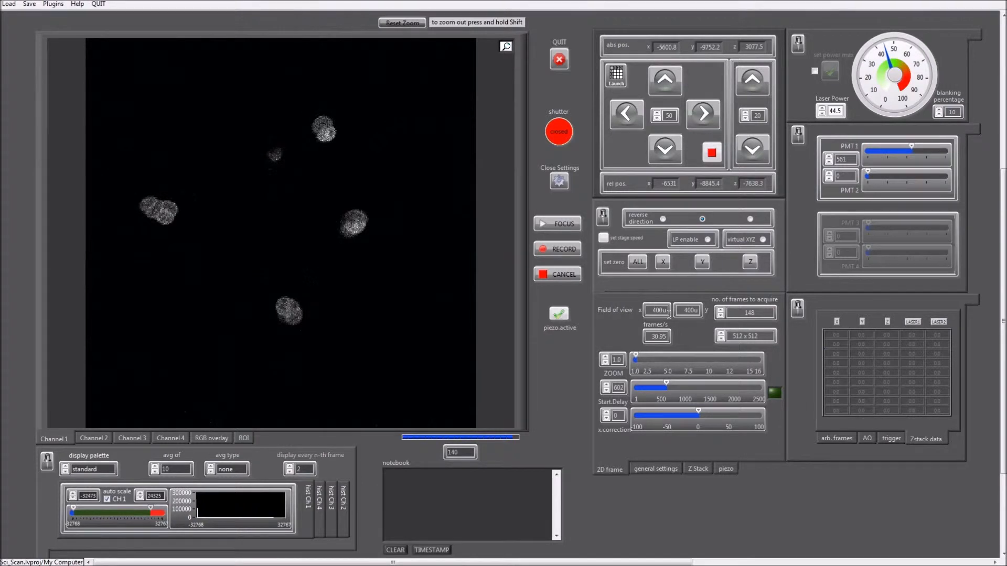
{"action": "left_click", "coordinate": [564, 251]}
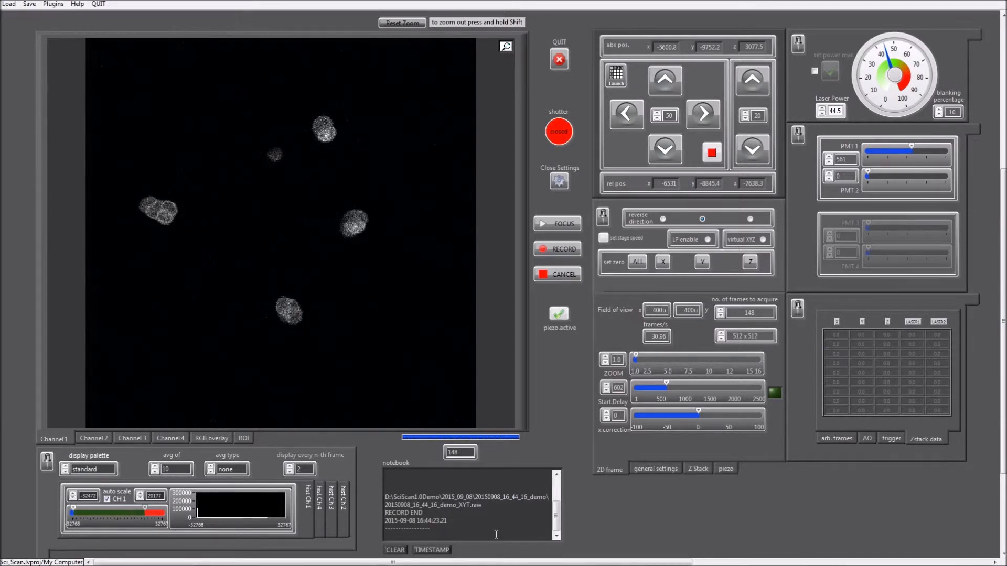
- Switch to Windows Explorer, open the 20150908_16_44_16_demo folder inside 2015_09_08, and fit the Name column to its contents
{"action": "key", "text": "alt+Tab"}
{"action": "key", "text": "alt+Tab"}
{"action": "key", "text": "alt+Tab"}
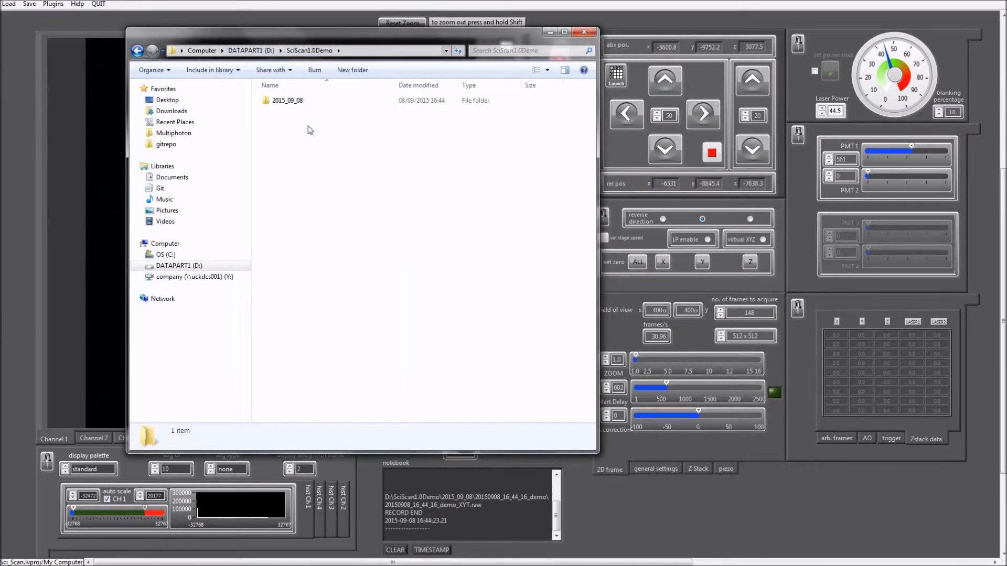
{"action": "double_click", "coordinate": [297, 108]}
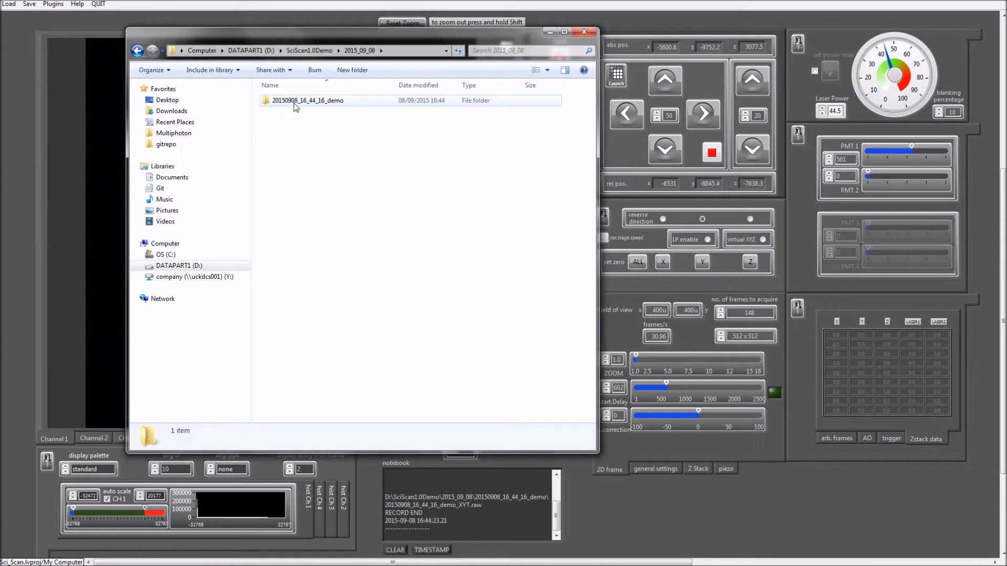
{"action": "double_click", "coordinate": [324, 101]}
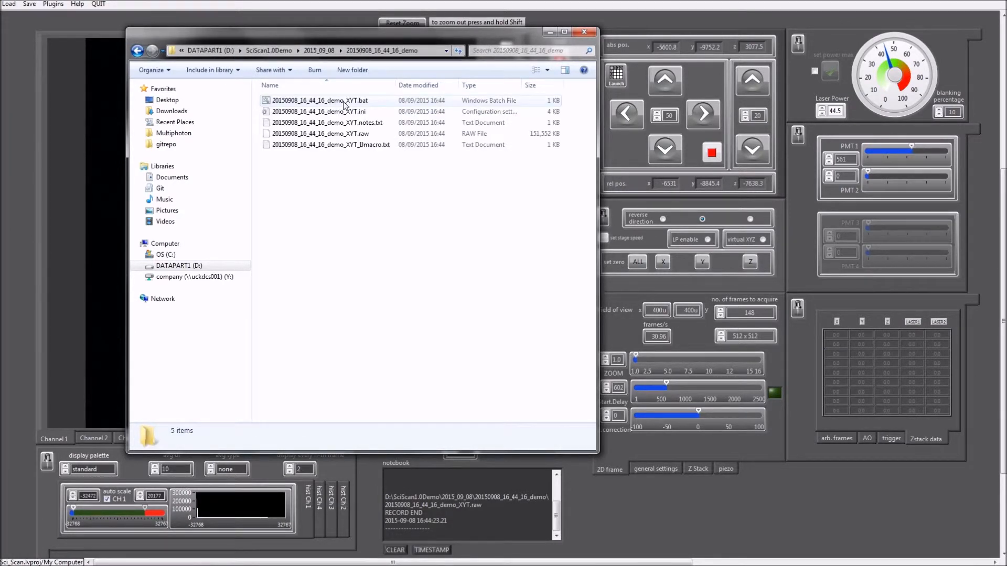
{"action": "double_click", "coordinate": [397, 86]}
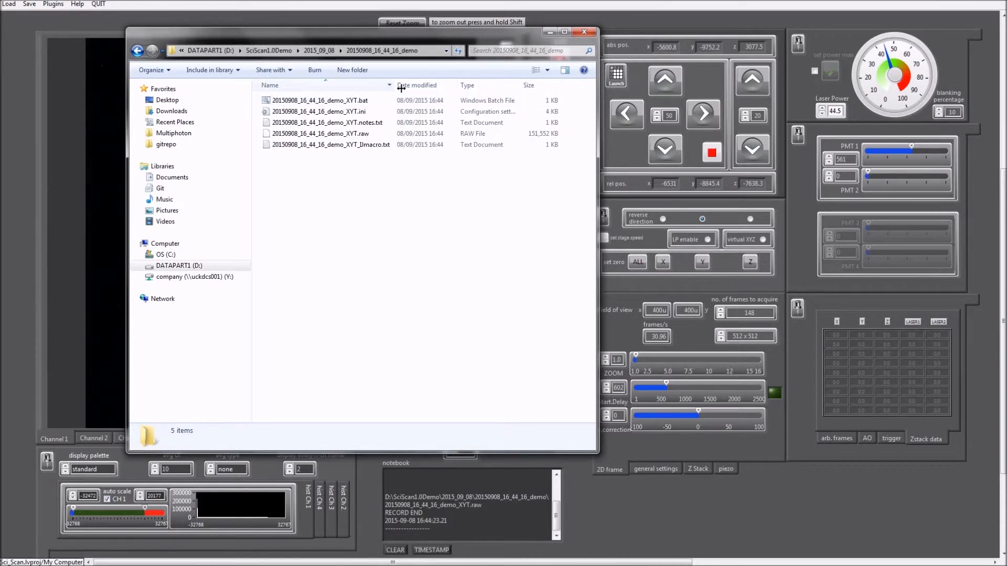
- Read through the recording's .ini configuration file and its notes.txt file in Notepad, closing each one
{"action": "left_click", "coordinate": [331, 112]}
{"action": "double_click", "coordinate": [331, 112]}
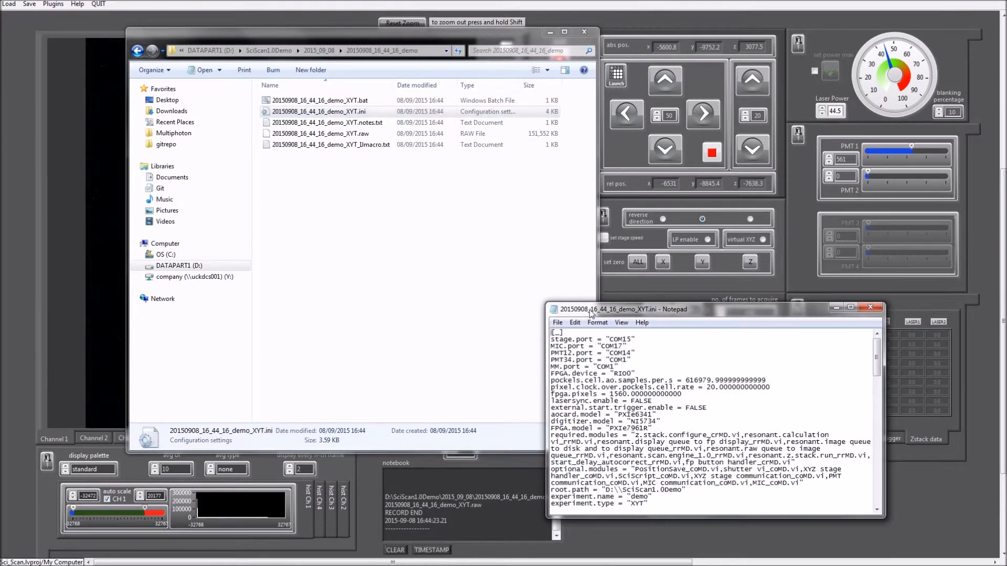
{"action": "left_click_drag", "start_coordinate": [590, 310], "coordinate": [545, 230]}
{"action": "left_click", "coordinate": [806, 224]}
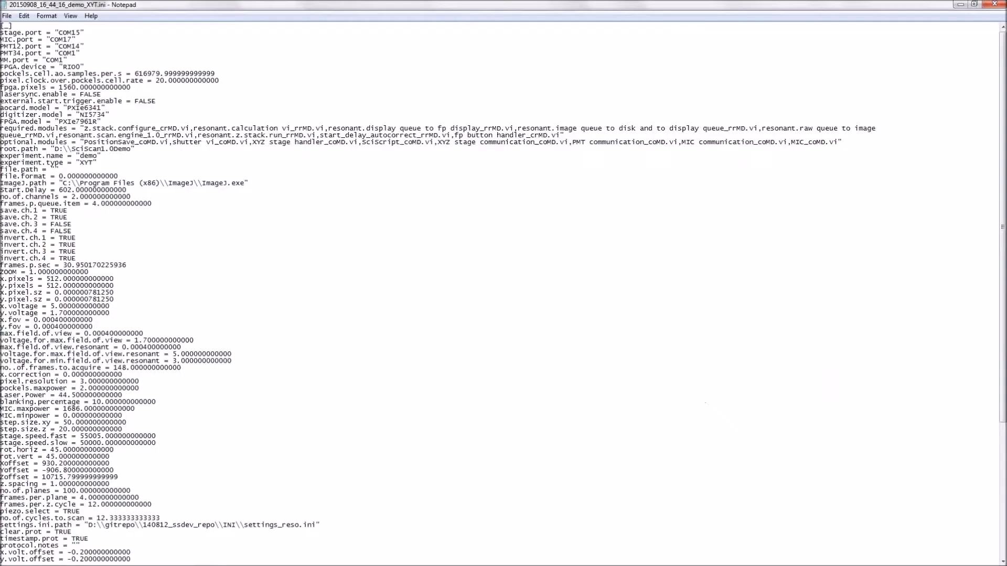
{"action": "scroll", "coordinate": [1002, 226], "scroll_direction": "down", "scroll_amount": 9}
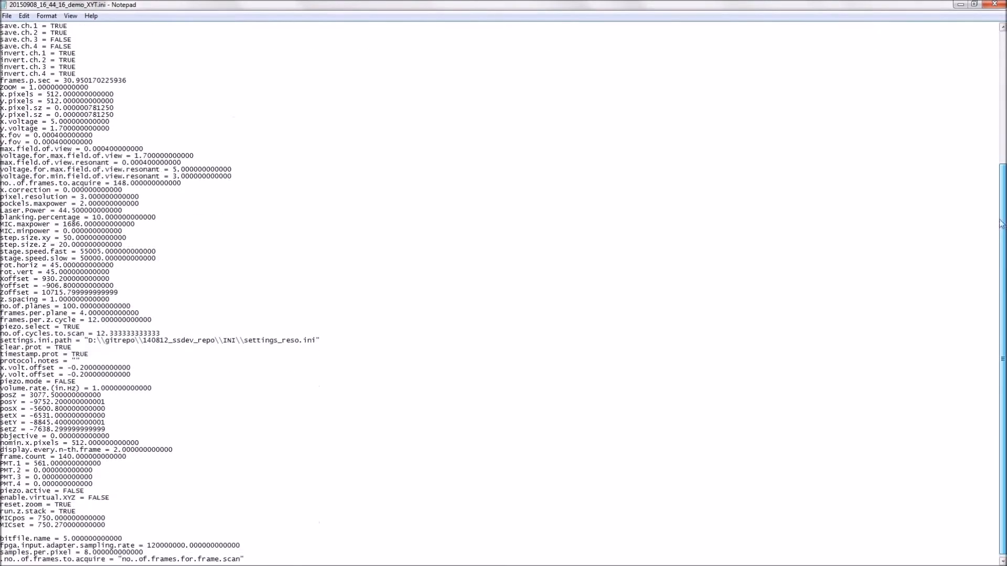
{"action": "scroll", "coordinate": [1003, 274], "scroll_direction": "up", "scroll_amount": 9}
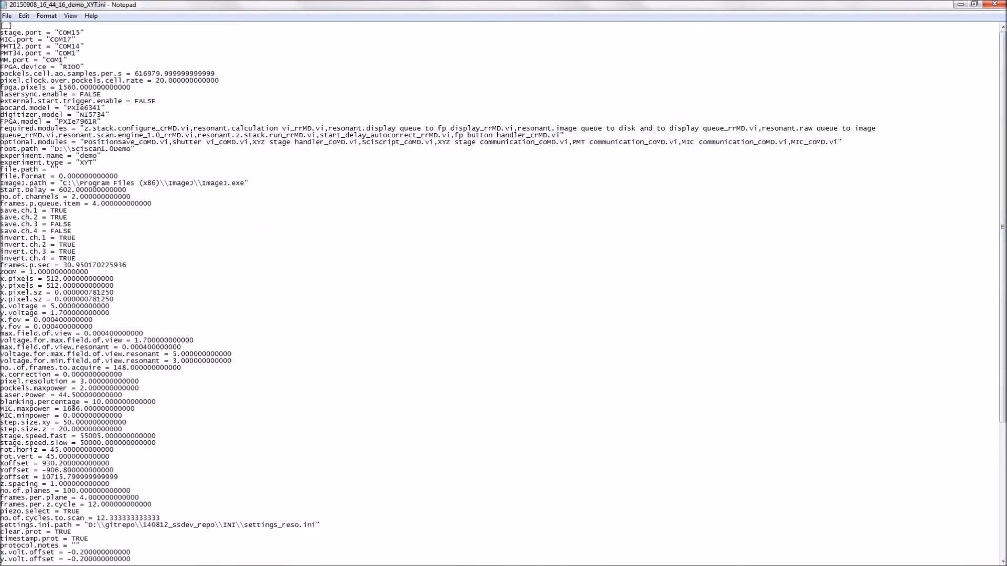
{"action": "left_click", "coordinate": [995, 4]}
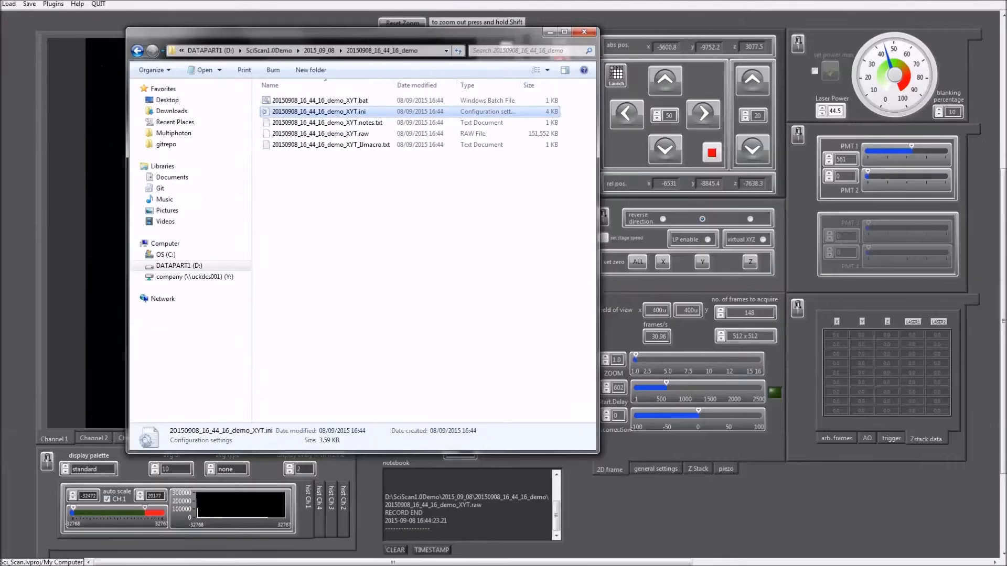
{"action": "double_click", "coordinate": [344, 124]}
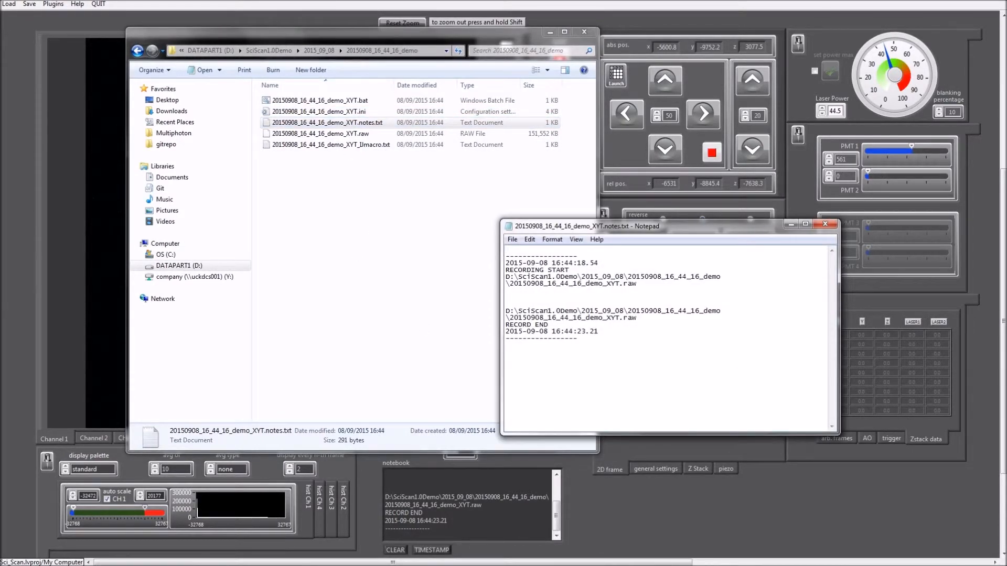
{"action": "left_click", "coordinate": [825, 225]}
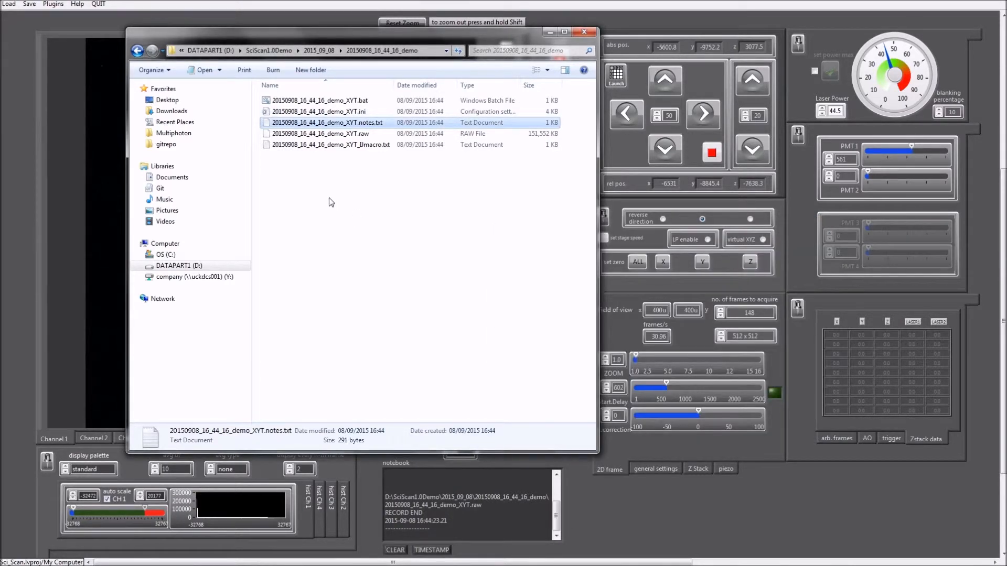
- Look over the recording's .raw and IJmacro.txt files, and run the .bat file to open the raw data in ImageJ
{"action": "left_click", "coordinate": [369, 135]}
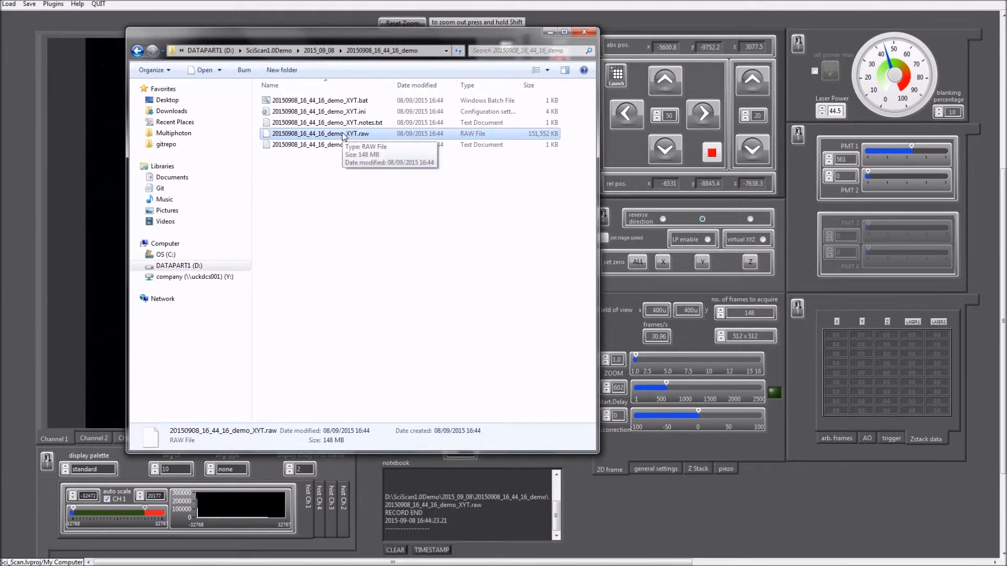
{"action": "left_click", "coordinate": [329, 145]}
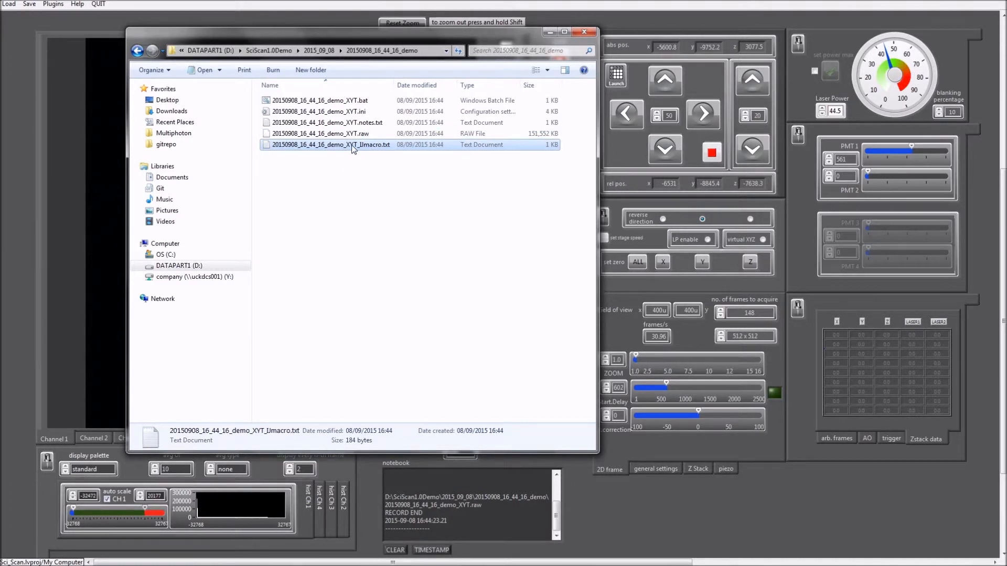
{"action": "left_click", "coordinate": [343, 101]}
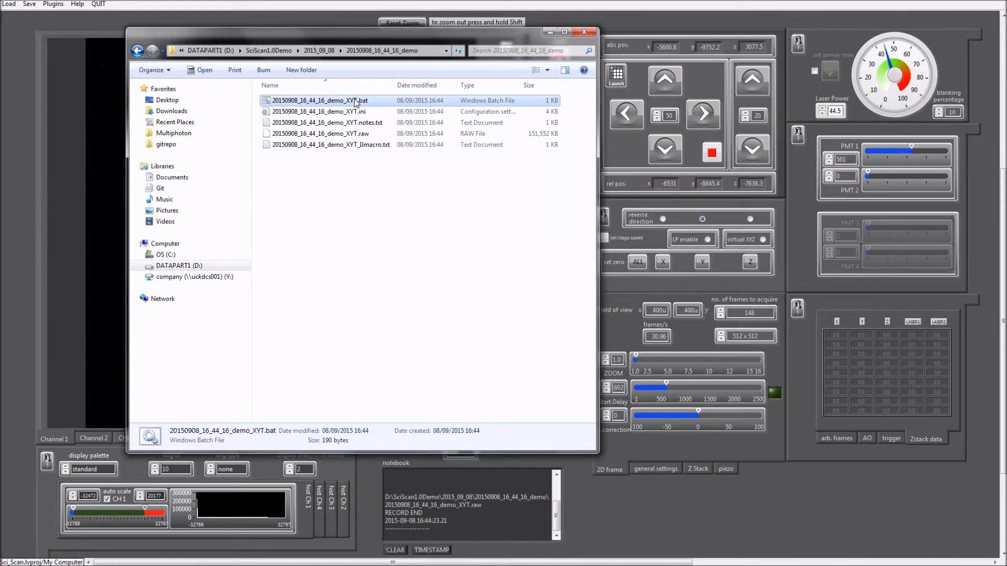
{"action": "double_click", "coordinate": [355, 101]}
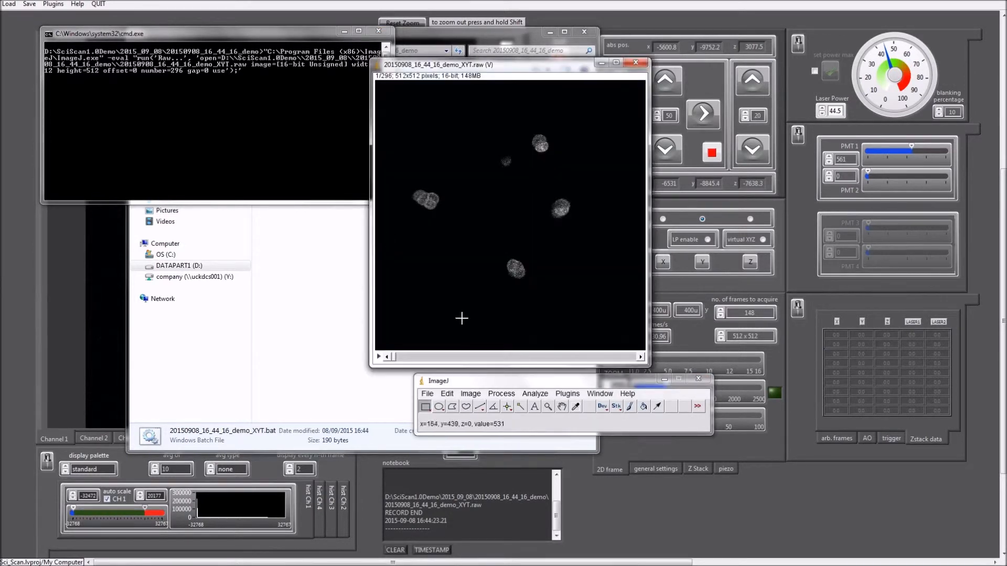
- Step through the first nine slices of the interleaved stack and return to the first slice
{"action": "left_click", "coordinate": [641, 357]}
{"action": "left_click", "coordinate": [642, 357]}
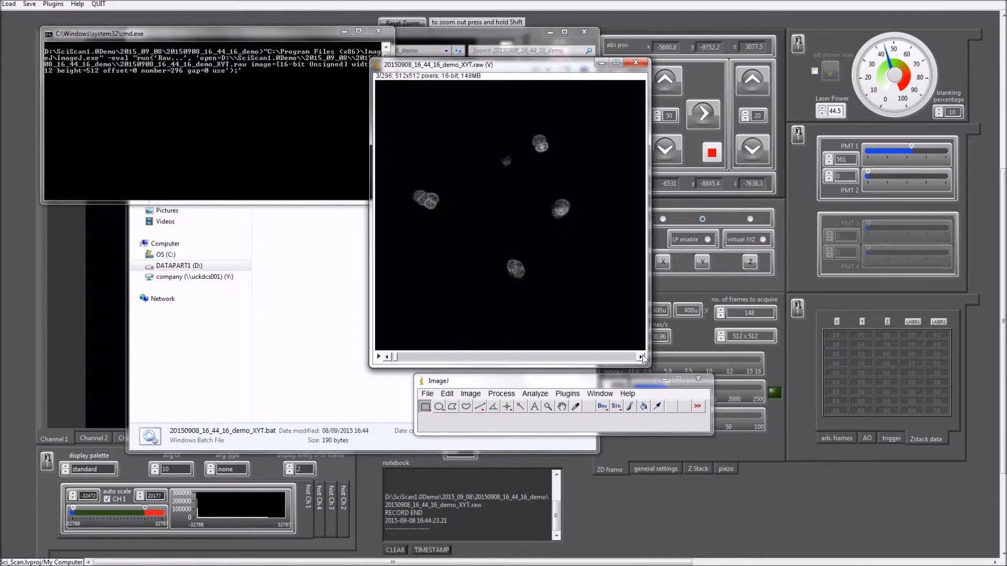
{"action": "left_click", "coordinate": [642, 357]}
{"action": "left_click", "coordinate": [642, 357]}
{"action": "left_click", "coordinate": [642, 357]}
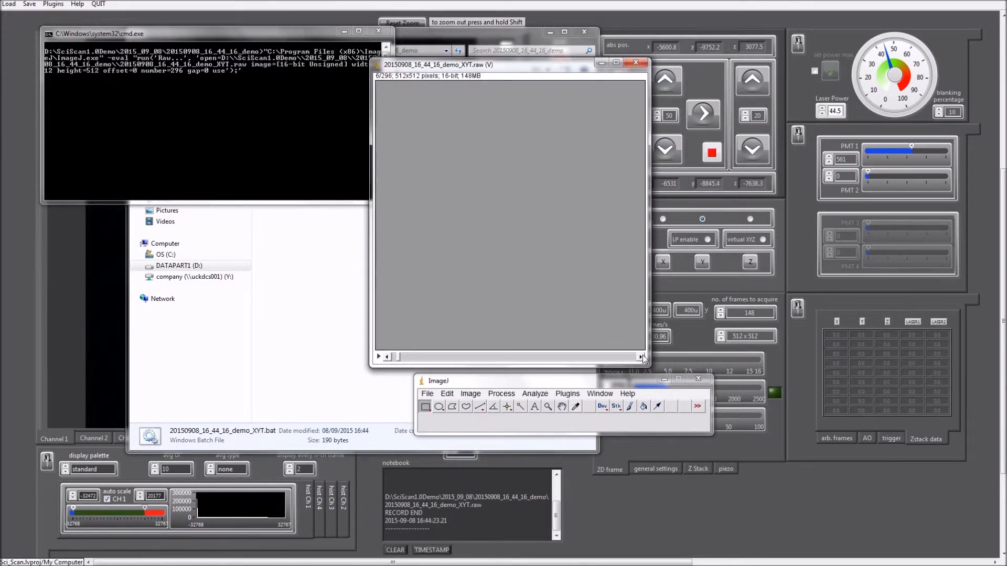
{"action": "left_click", "coordinate": [641, 357]}
{"action": "left_click", "coordinate": [642, 357]}
{"action": "left_click", "coordinate": [642, 357]}
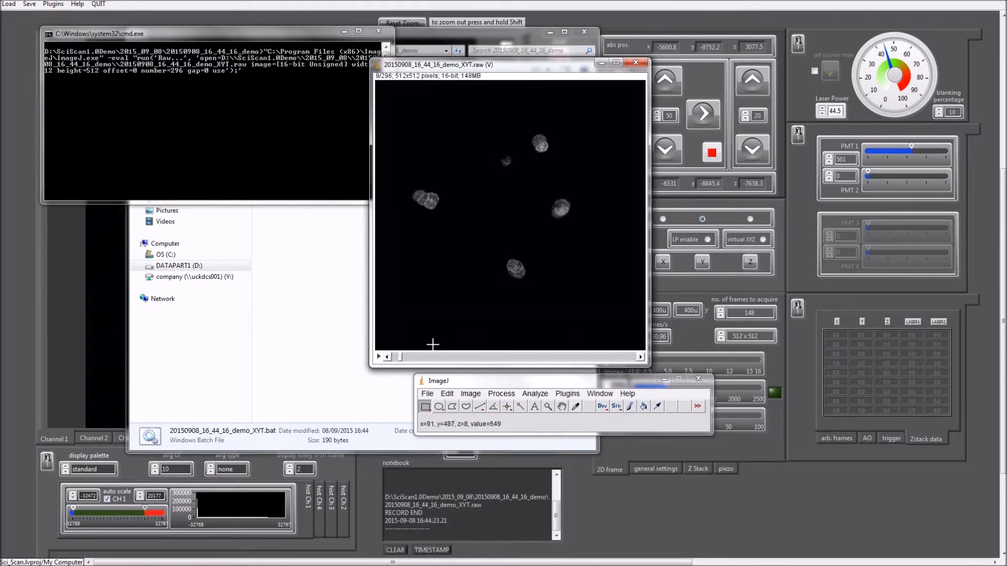
{"action": "left_click_drag", "start_coordinate": [406, 360], "coordinate": [393, 358]}
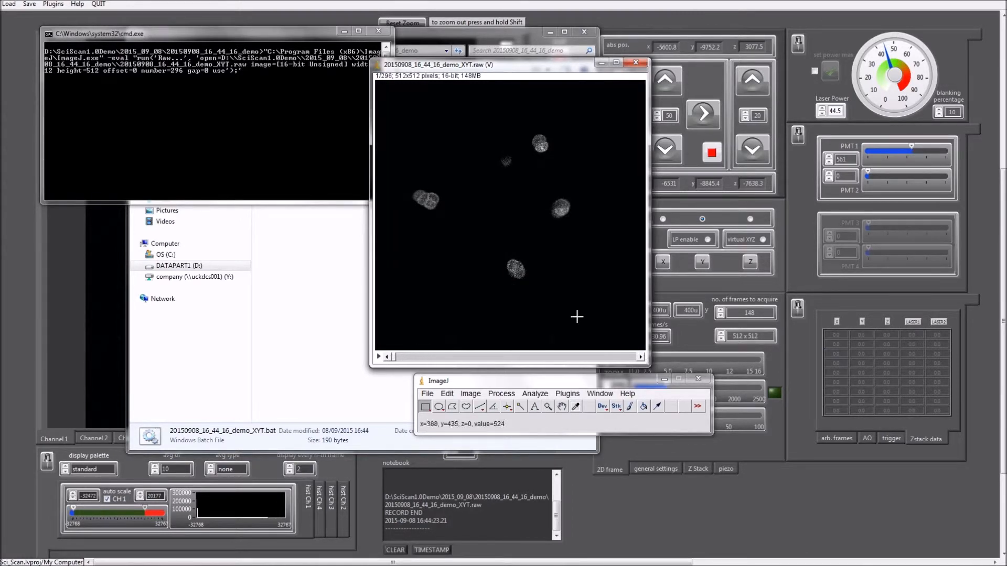
- Deinterleave the recorded stack into 2 substacks without keeping the source
{"action": "left_click", "coordinate": [569, 394]}
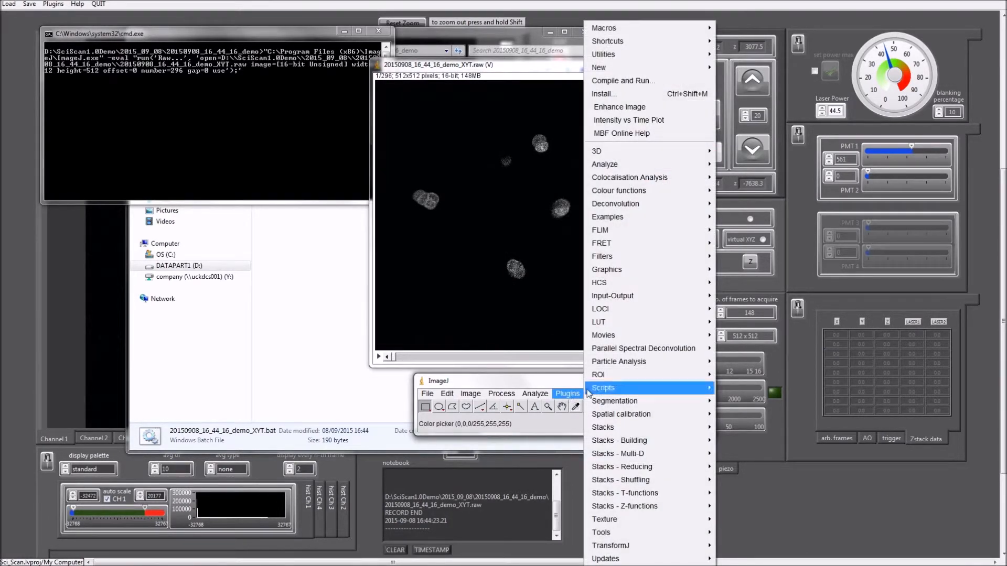
{"action": "mouse_move", "coordinate": [692, 486]}
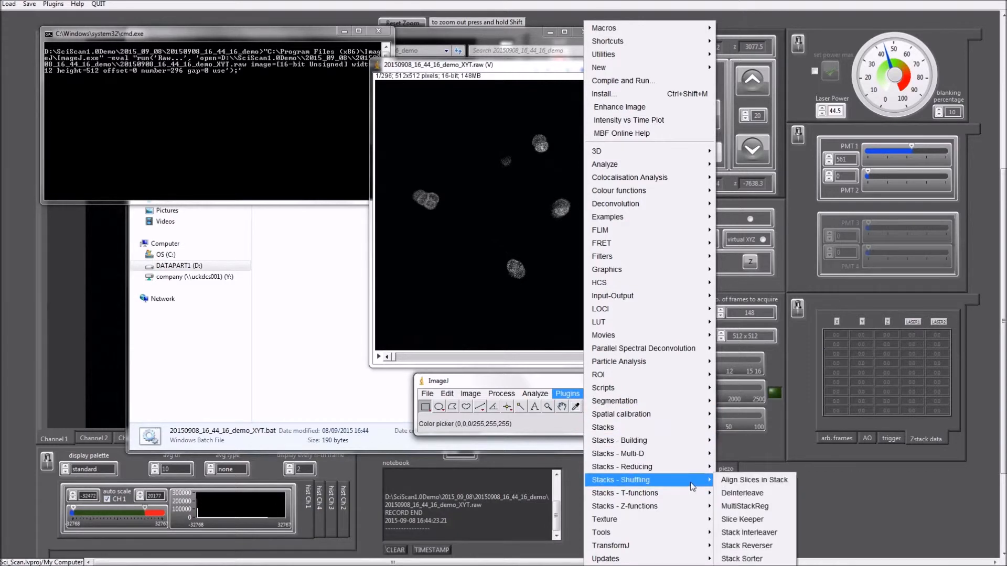
{"action": "left_click", "coordinate": [746, 496]}
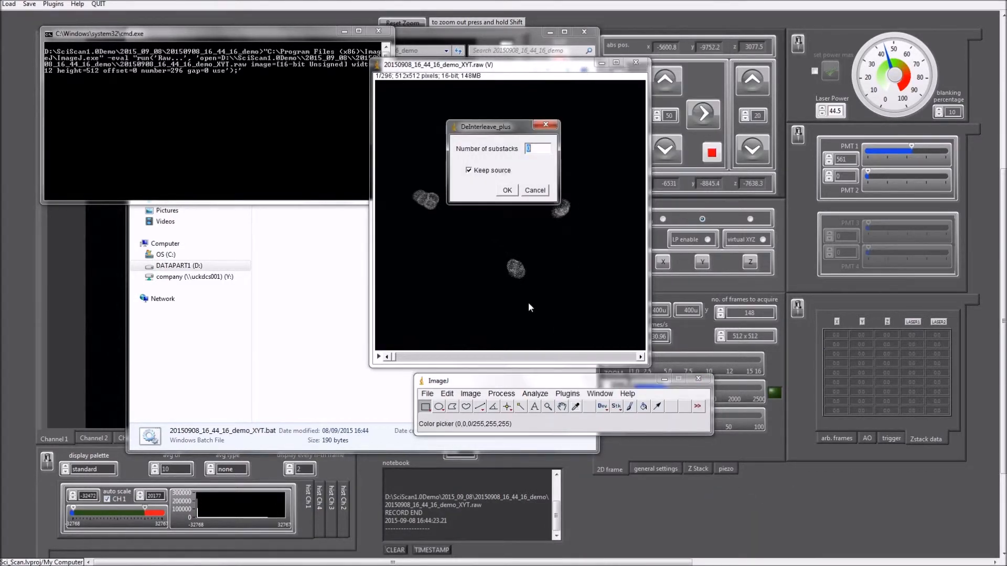
{"action": "left_click", "coordinate": [468, 170]}
{"action": "type", "text": "2"}
{"action": "left_click", "coordinate": [512, 191]}
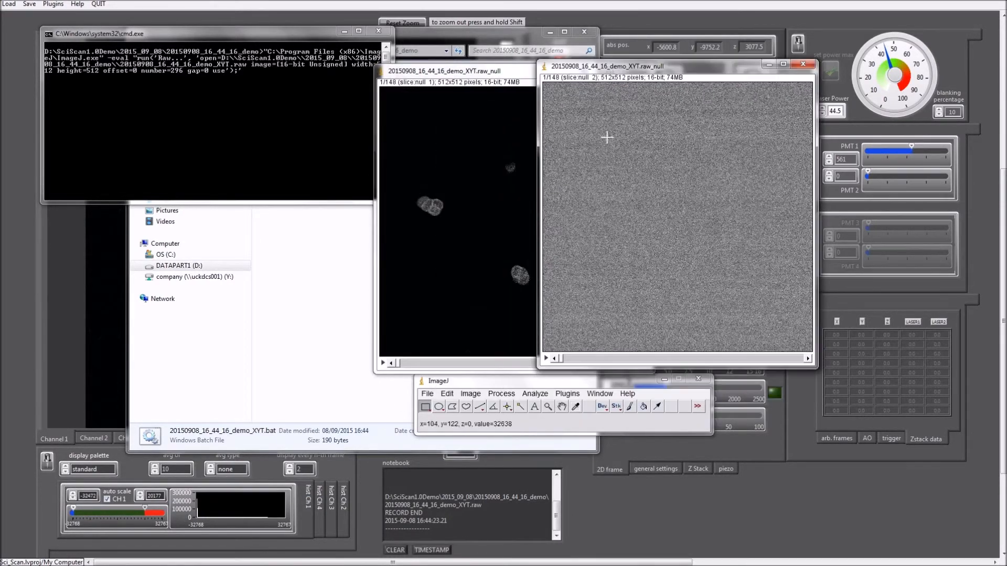
- Bring the substack showing the cells to the front and play its frames briefly before pausing
{"action": "mouse_move", "coordinate": [561, 359]}
{"action": "left_mouse_down"}
{"action": "mouse_move", "coordinate": [606, 359]}
{"action": "mouse_move", "coordinate": [545, 356]}
{"action": "left_mouse_up"}
{"action": "left_click", "coordinate": [466, 124]}
{"action": "left_click", "coordinate": [383, 362]}
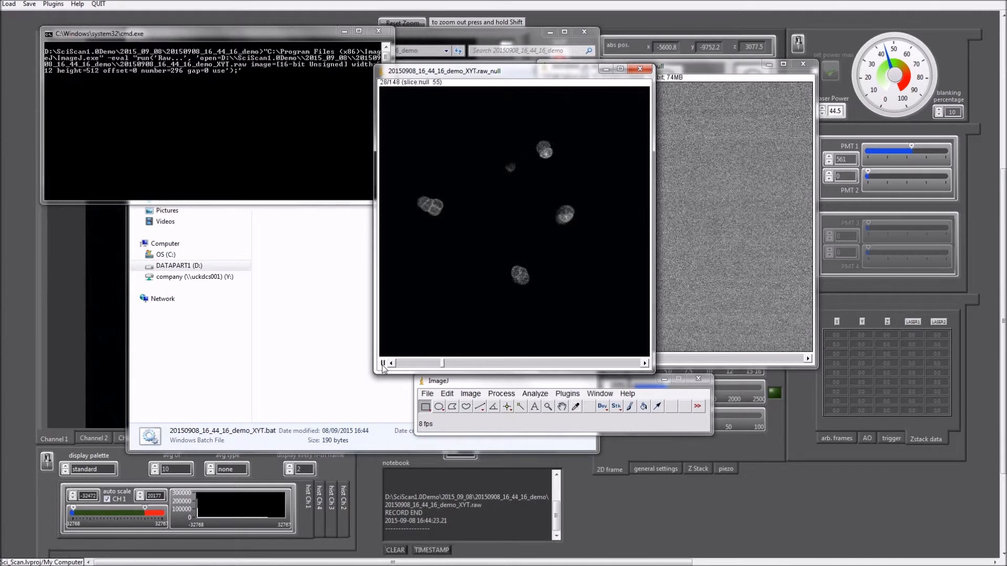
{"action": "left_click", "coordinate": [383, 363]}
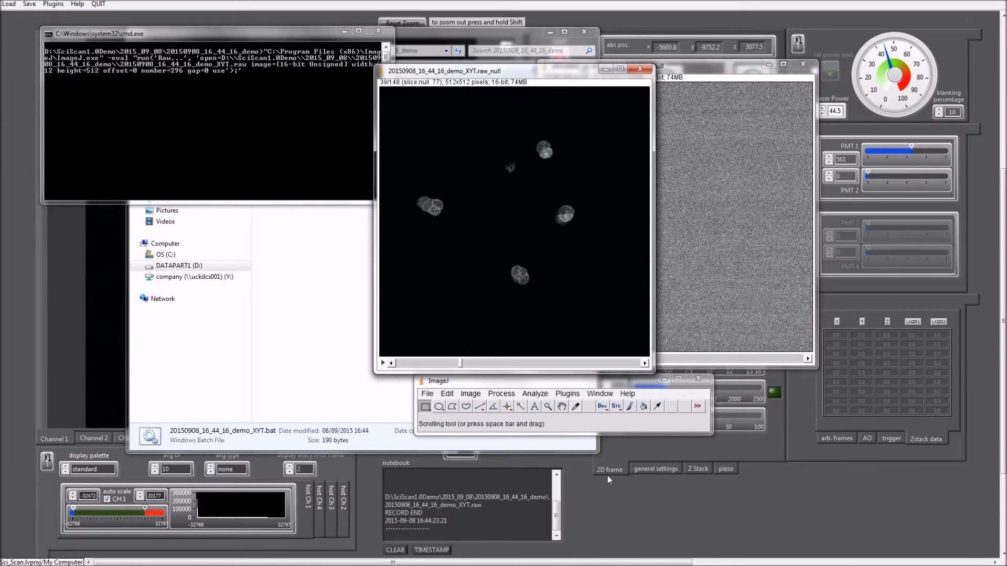
- Switch back to SciScan and restart live focus scanning with the channel 1 averaging type set to moving
{"action": "left_click", "coordinate": [629, 510]}
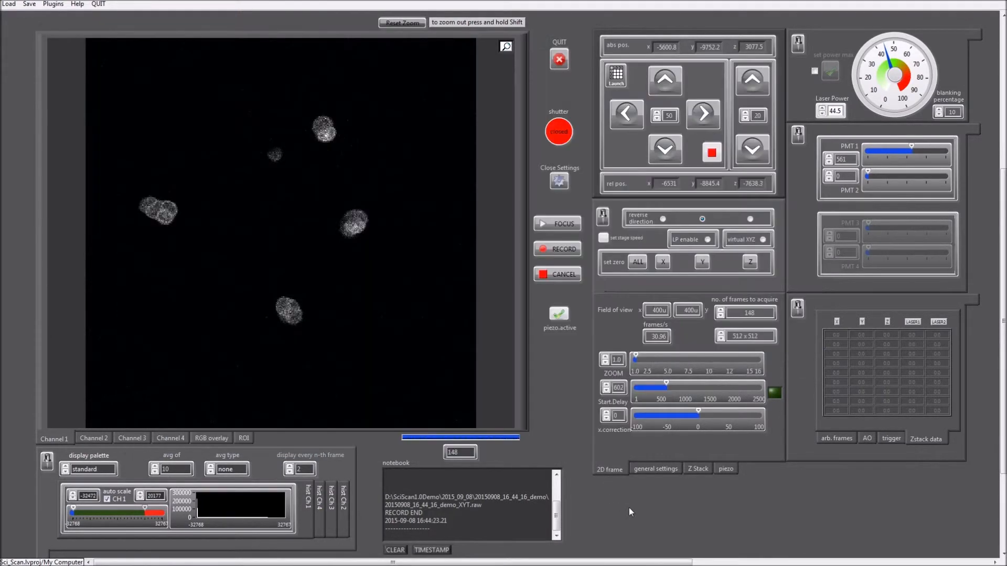
{"action": "left_click", "coordinate": [560, 225]}
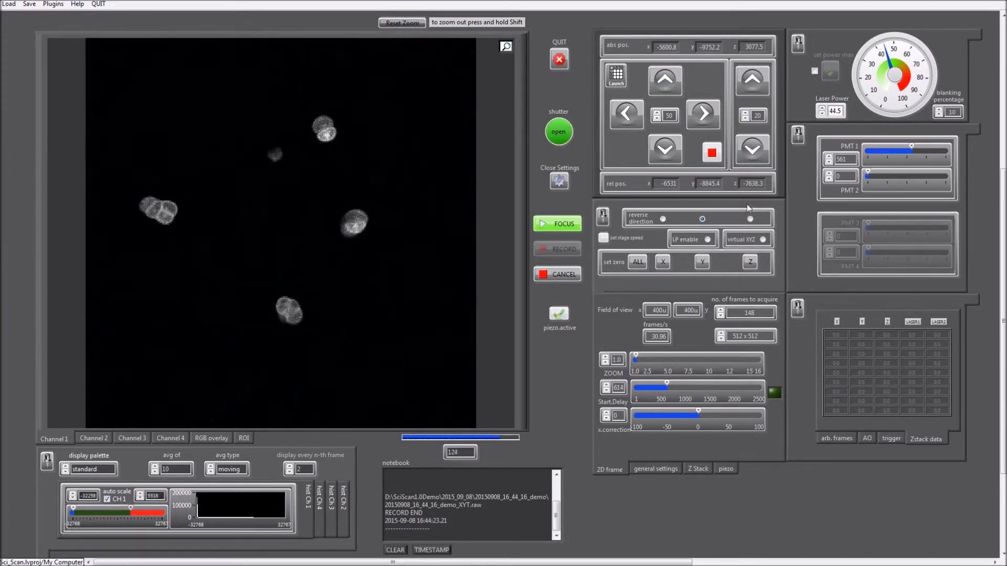
- Set the Z step size to 10 and raise the stage to the top of the cells at absolute Z 3107.5
{"action": "left_click", "coordinate": [757, 115]}
{"action": "left_click", "coordinate": [753, 98]}
{"action": "left_click", "coordinate": [753, 84]}
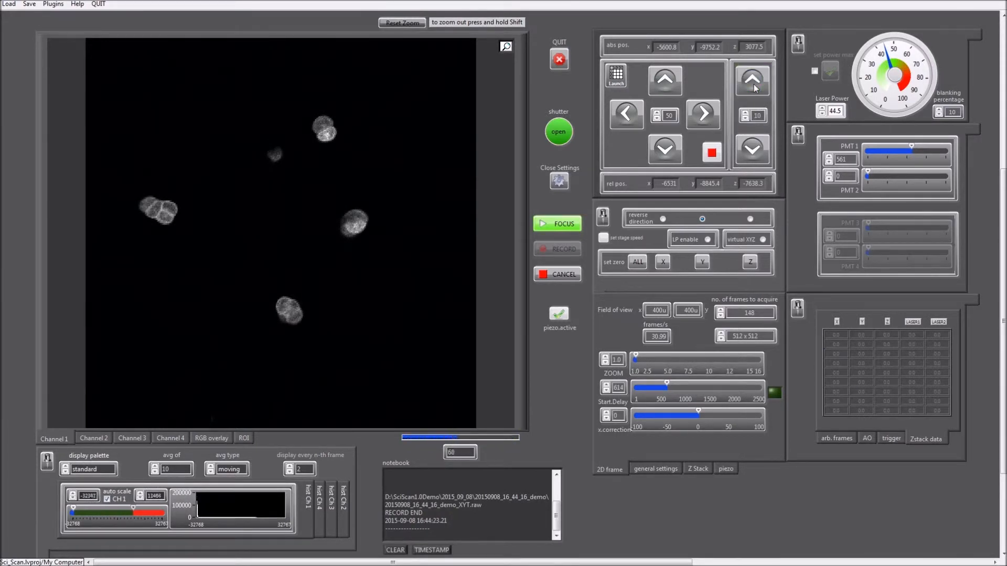
{"action": "left_click", "coordinate": [754, 84]}
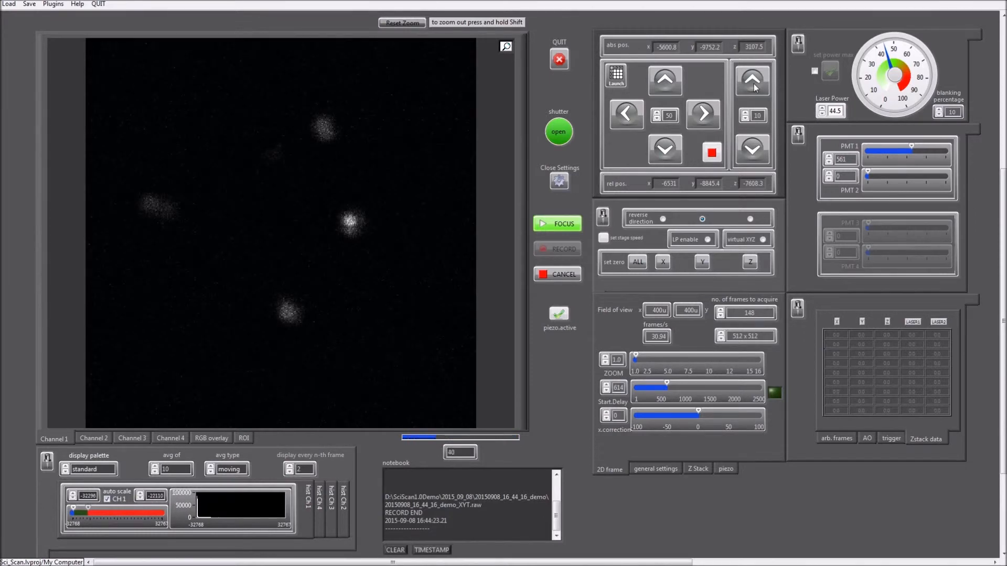
{"action": "left_click", "coordinate": [754, 84]}
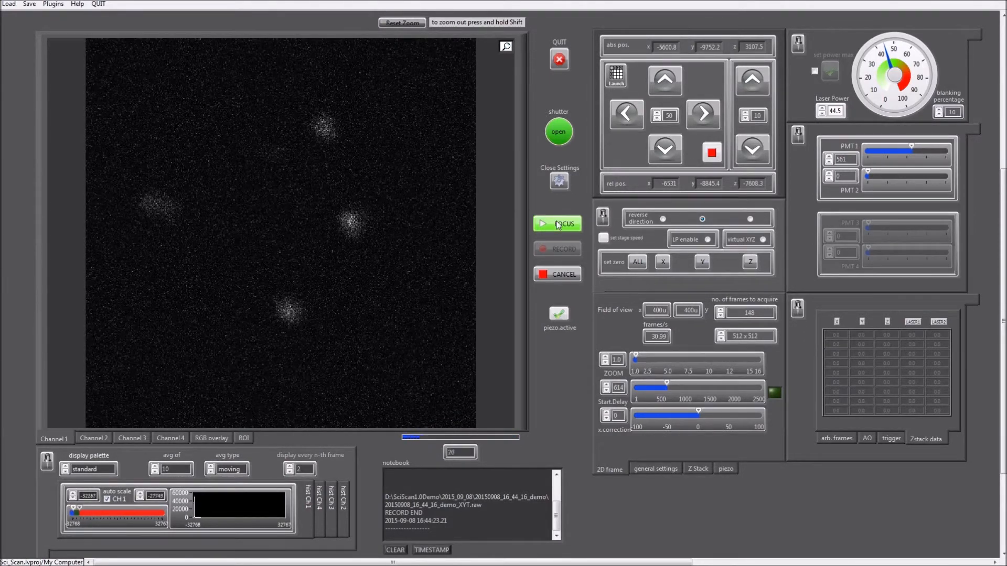
- In the Z-stack settings, zero all relative stage positions and add the current position as the first stack point
{"action": "left_click", "coordinate": [703, 471]}
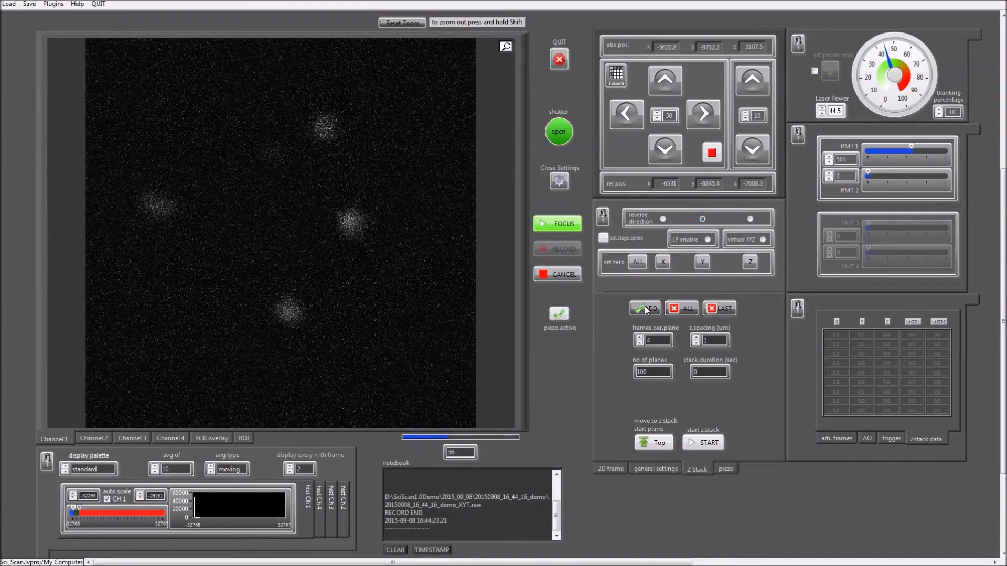
{"action": "left_click", "coordinate": [637, 262]}
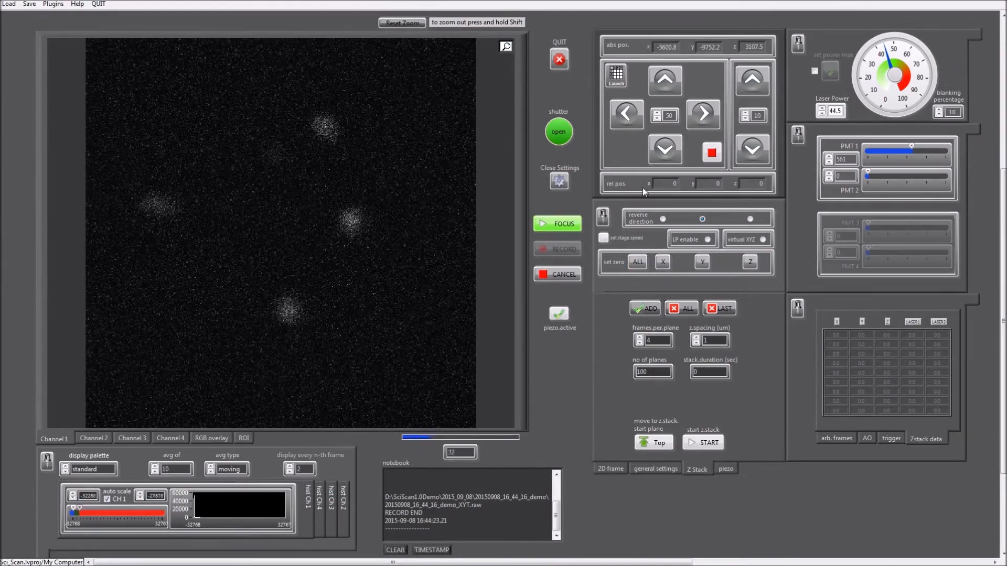
{"action": "left_click", "coordinate": [649, 310]}
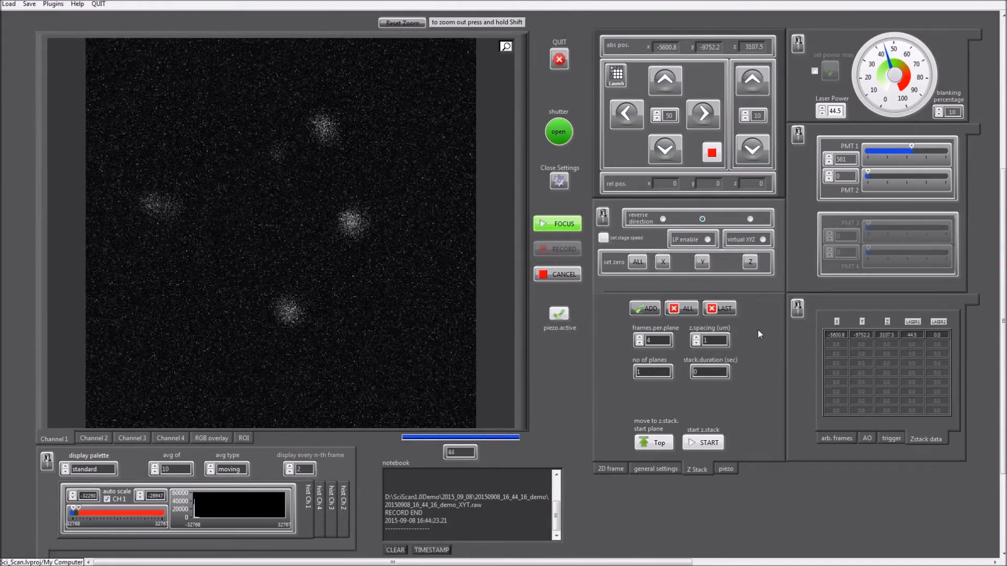
- Lower the stage to relative Z -20, set the laser power to 35.0 and add this position to the Z-stack
{"action": "left_click", "coordinate": [756, 152]}
{"action": "left_click", "coordinate": [756, 152]}
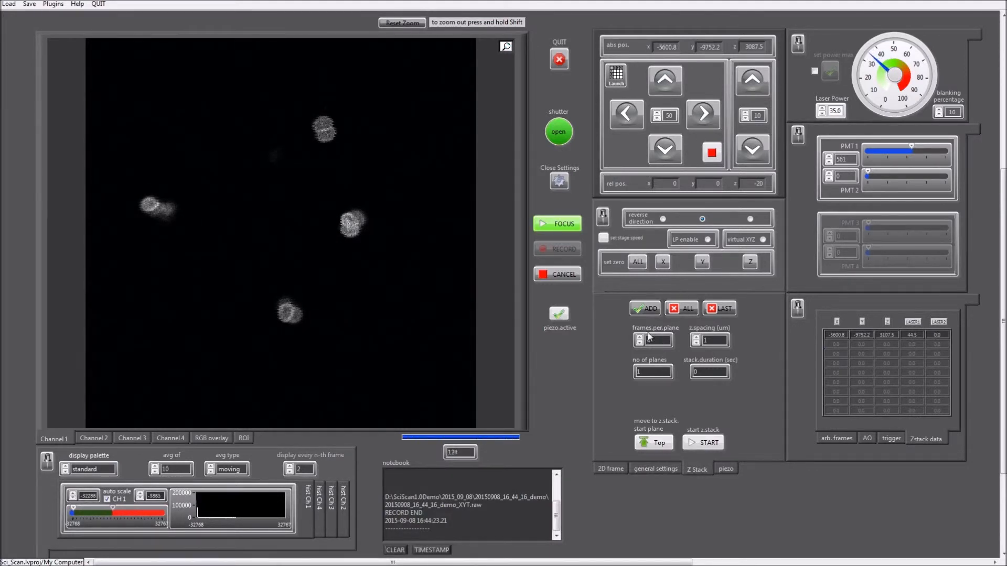
{"action": "left_click", "coordinate": [646, 309]}
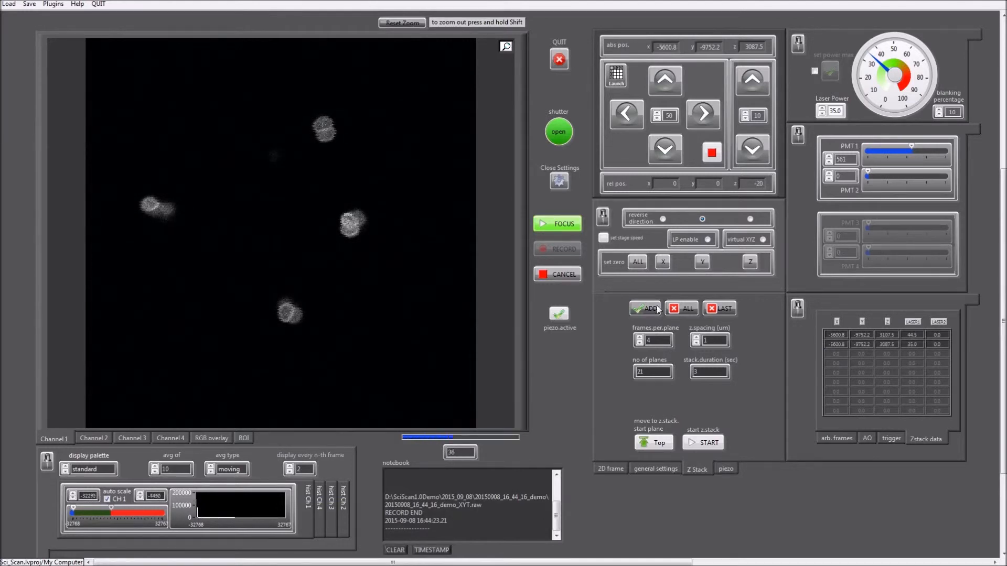
- Lower the stage to relative Z -40, set the laser power to 49.5 and add this position to the Z-stack
{"action": "left_click", "coordinate": [759, 152]}
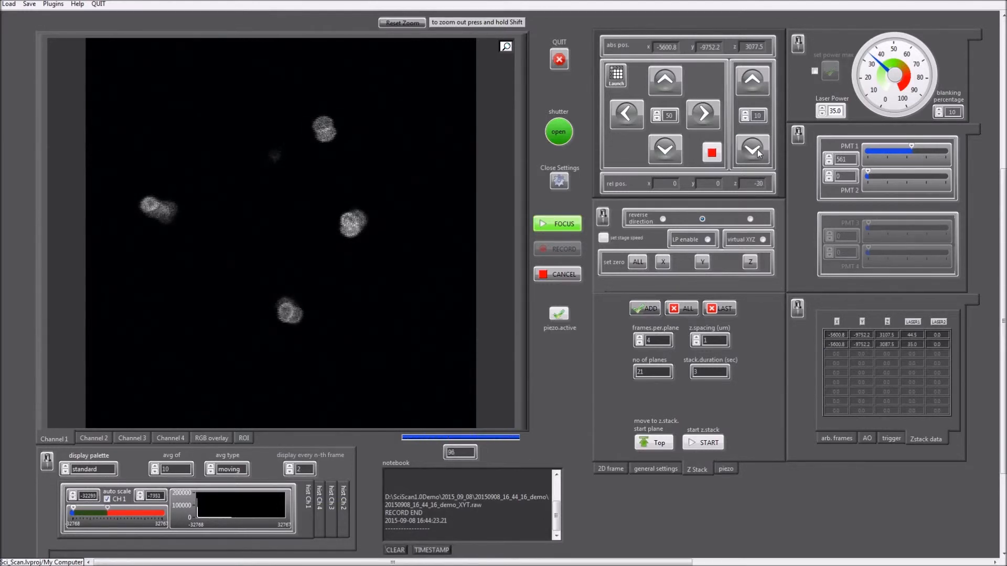
{"action": "left_click", "coordinate": [759, 153]}
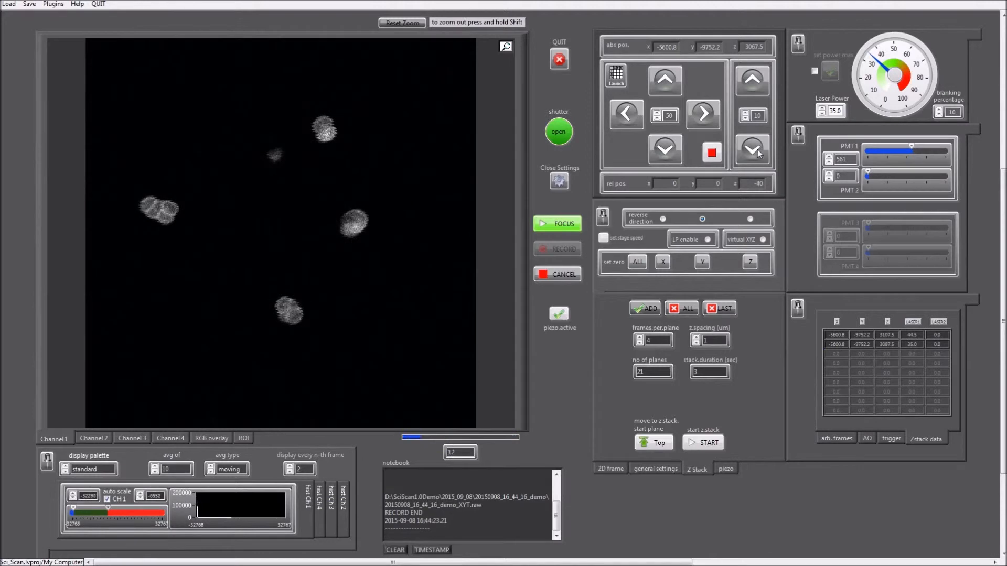
{"action": "left_click_drag", "start_coordinate": [881, 64], "coordinate": [895, 48]}
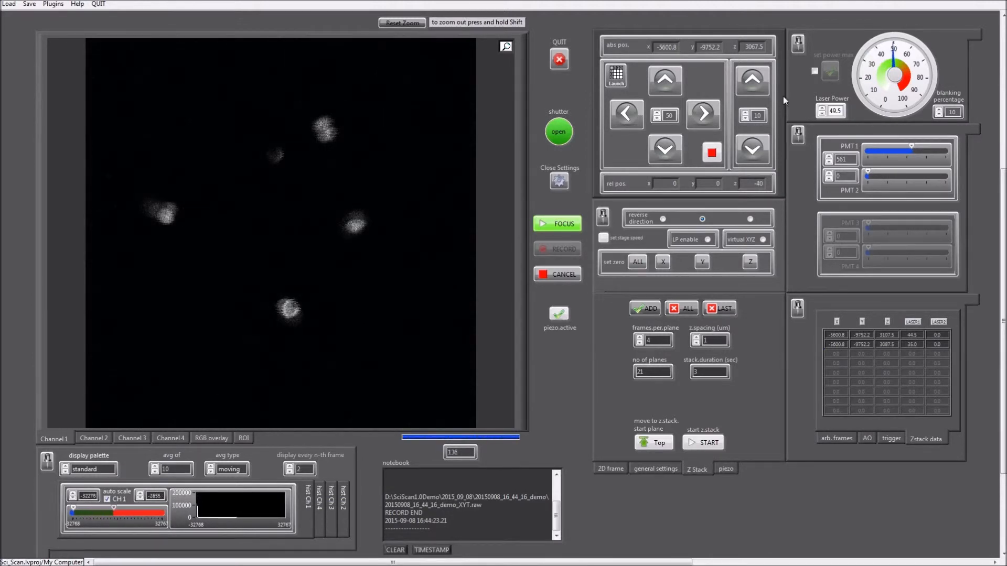
{"action": "left_click", "coordinate": [647, 311]}
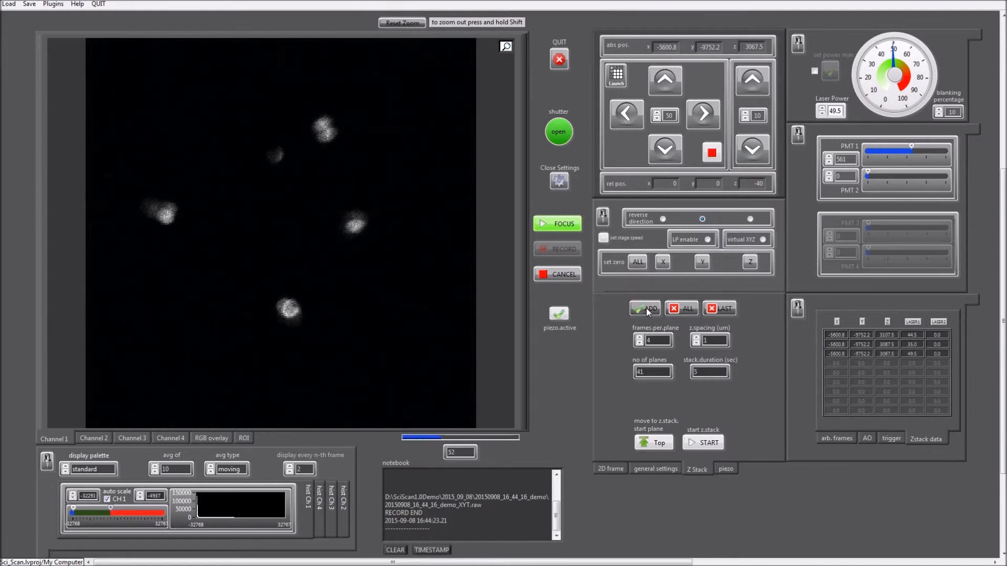
- Lower the stage to relative Z -50, add it as the last Z-stack position and stop focus scanning
{"action": "left_click", "coordinate": [753, 150]}
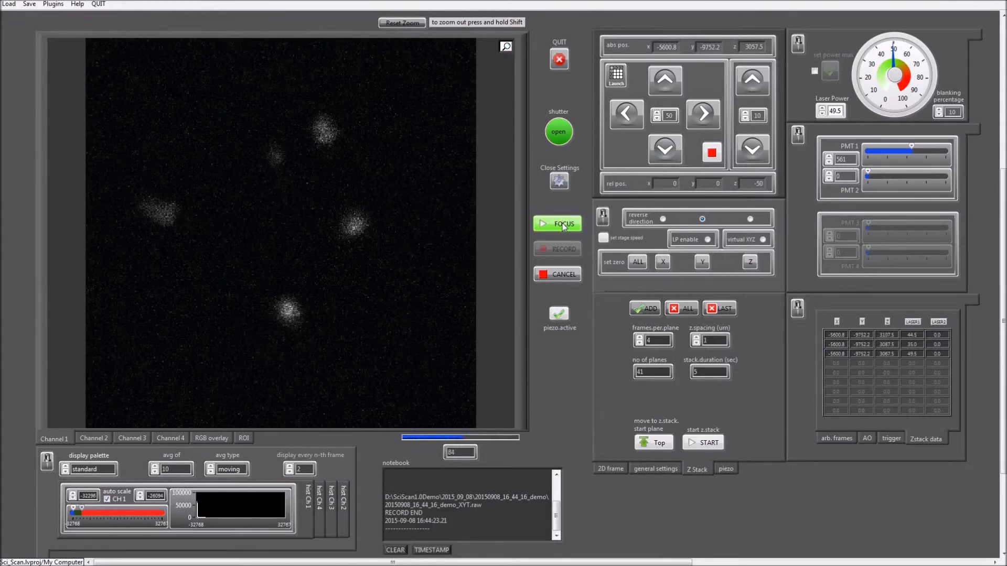
{"action": "left_click", "coordinate": [640, 310]}
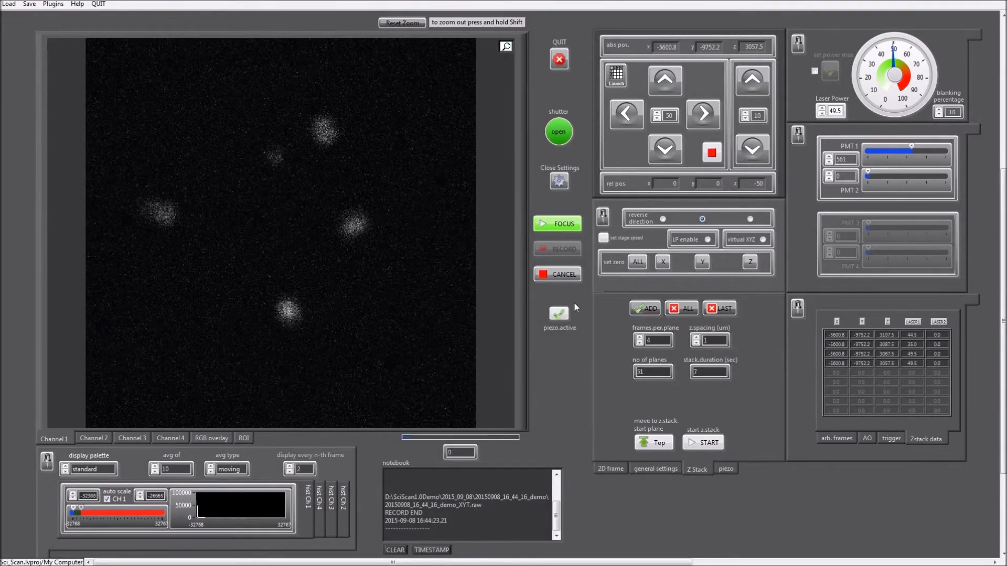
{"action": "left_click", "coordinate": [555, 226]}
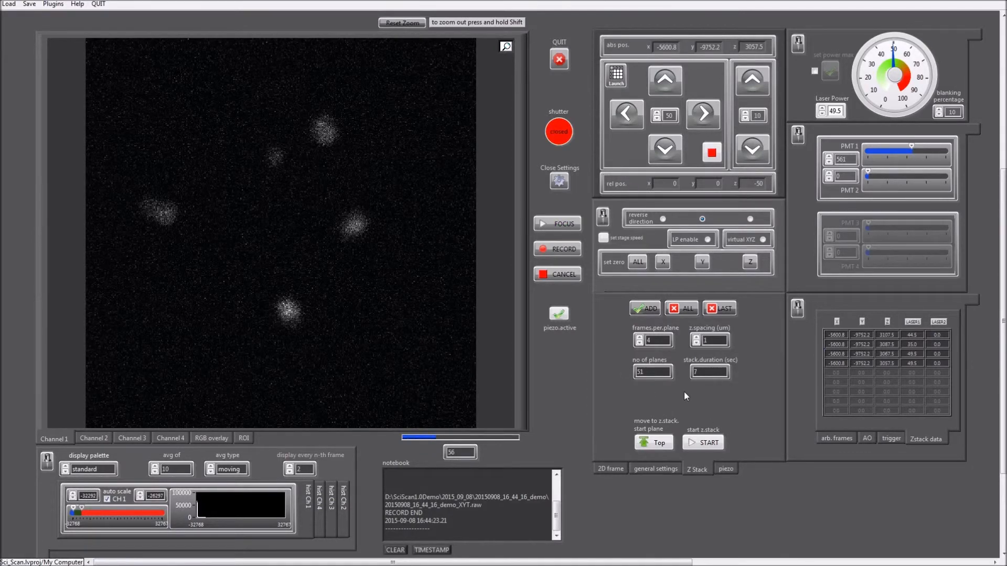
- Clear the notebook and record the Z-stack from its start plane with 16 frames per plane
{"action": "left_click", "coordinate": [639, 338]}
{"action": "left_click", "coordinate": [650, 443]}
{"action": "left_click", "coordinate": [392, 552]}
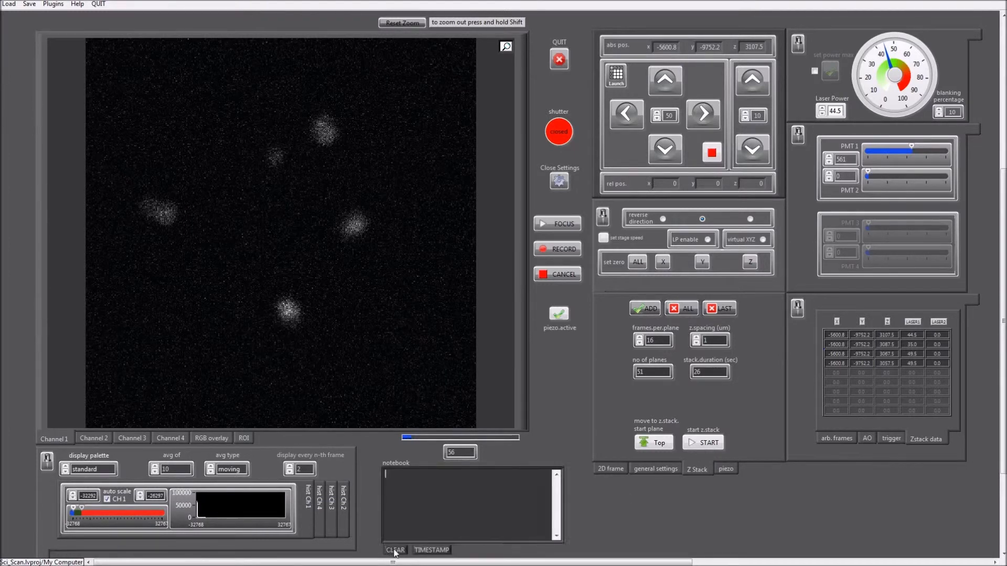
{"action": "left_click", "coordinate": [708, 444]}
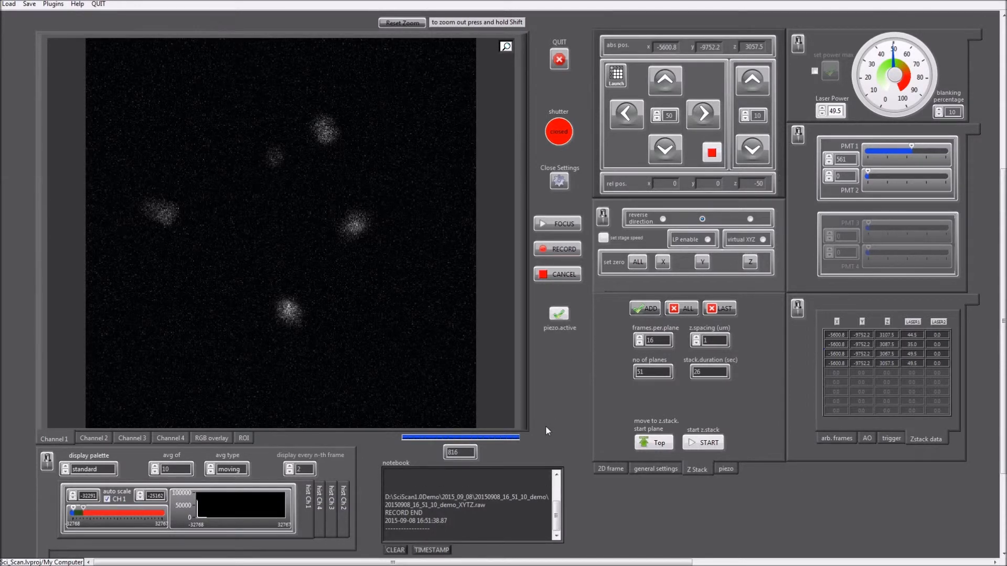
- Switch to the data folder and open the Z-stack recording in ImageJ using 20150908_16_51_10_demo_XYTZ.bat in its 2015_09_08 subfolder
{"action": "key", "text": "alt+Tab"}
{"action": "key", "text": "alt+Tab"}
{"action": "key", "text": "alt+Tab"}
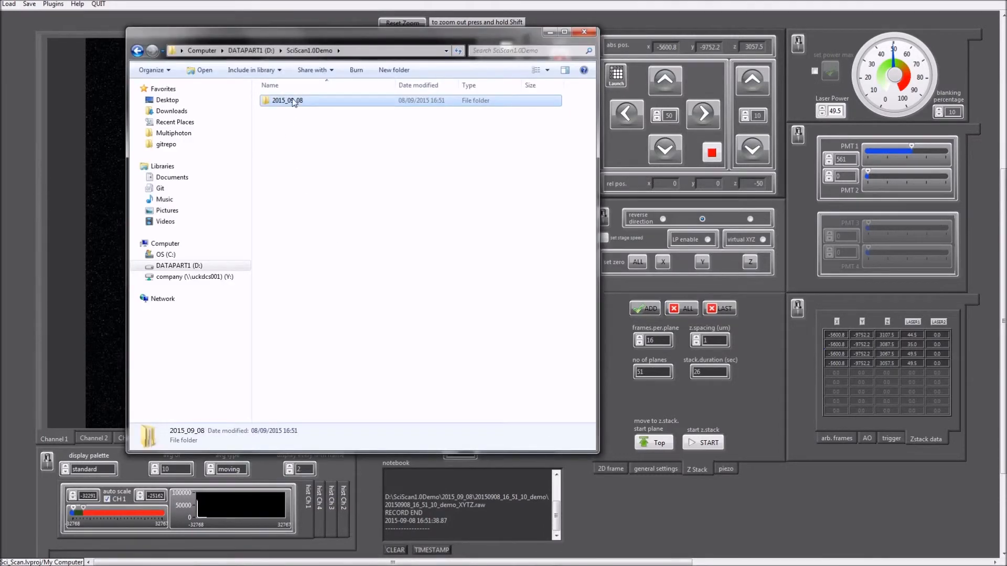
{"action": "double_click", "coordinate": [293, 109]}
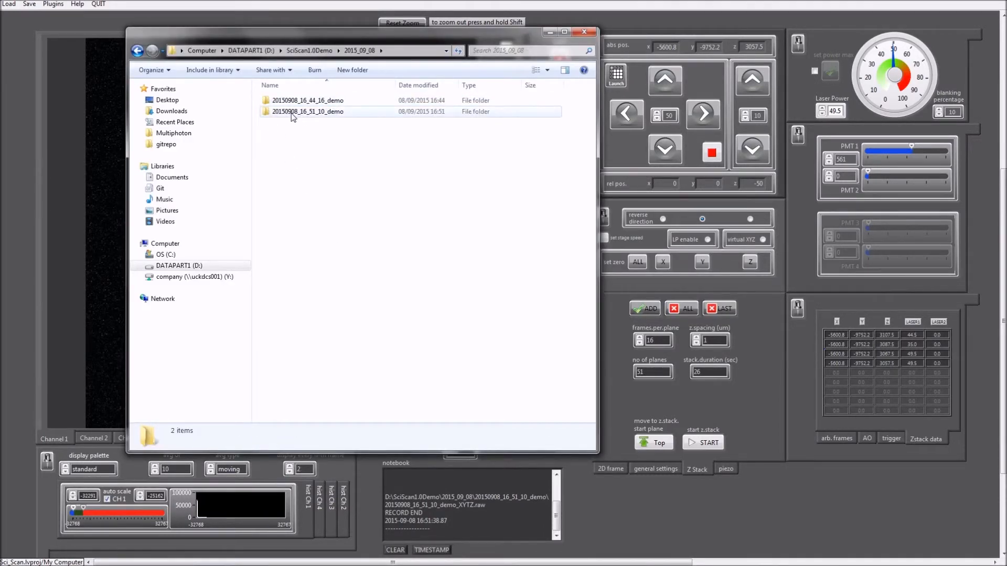
{"action": "double_click", "coordinate": [292, 112]}
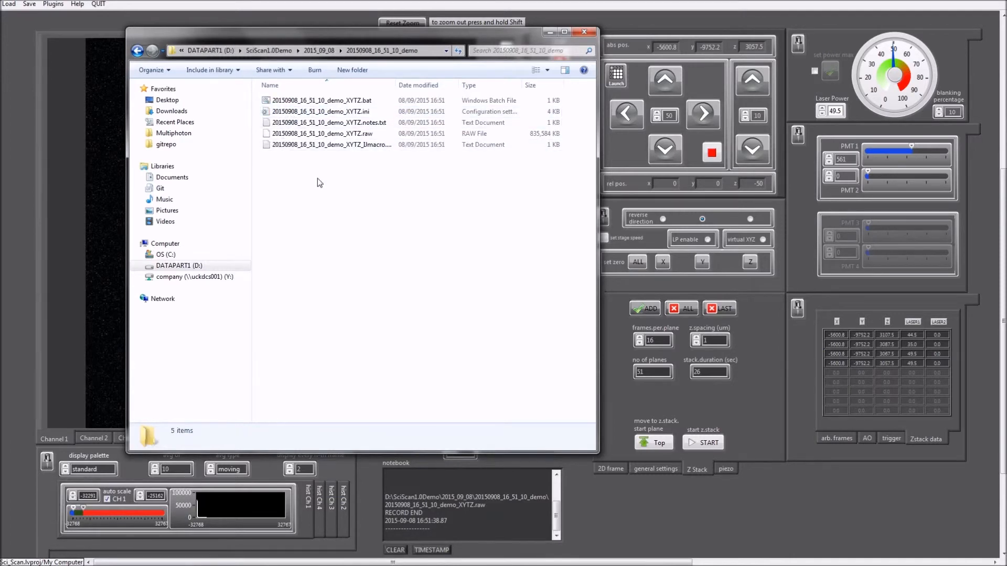
{"action": "double_click", "coordinate": [345, 100]}
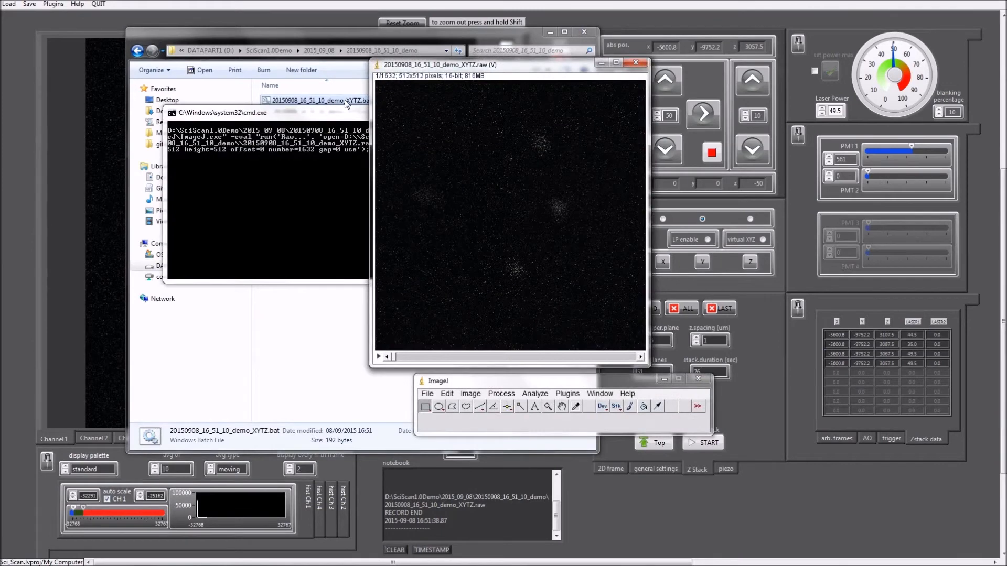
- Deinterleave the Z-stack recording into 2 substacks without keeping the source
{"action": "left_click", "coordinate": [568, 394]}
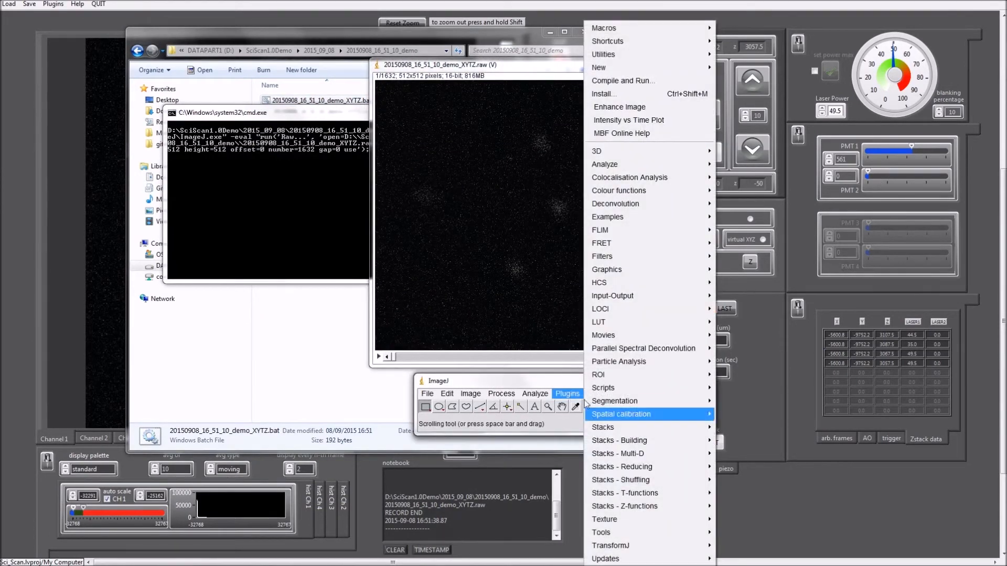
{"action": "mouse_move", "coordinate": [664, 482]}
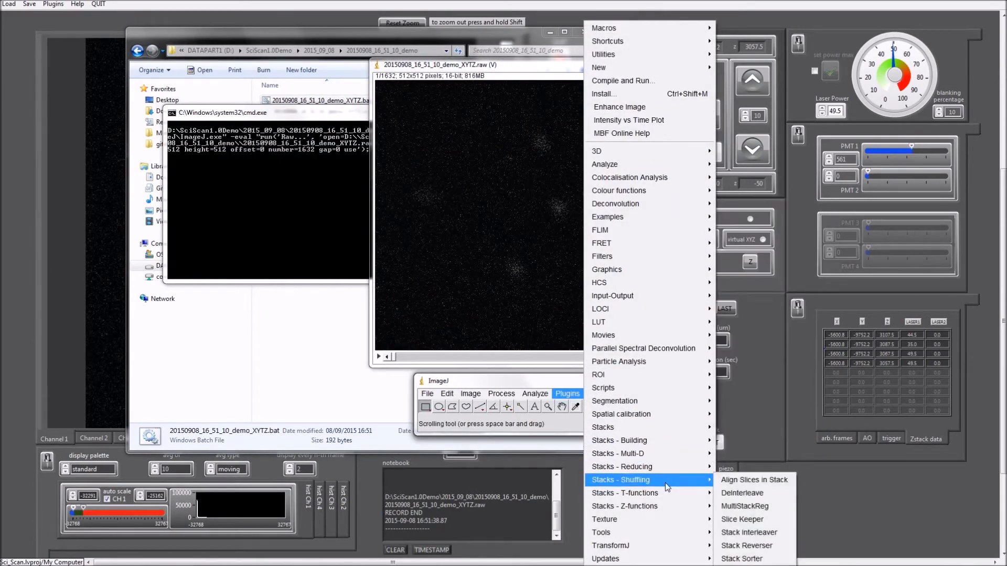
{"action": "left_click", "coordinate": [745, 493]}
{"action": "left_click", "coordinate": [503, 171]}
{"action": "left_click", "coordinate": [507, 190]}
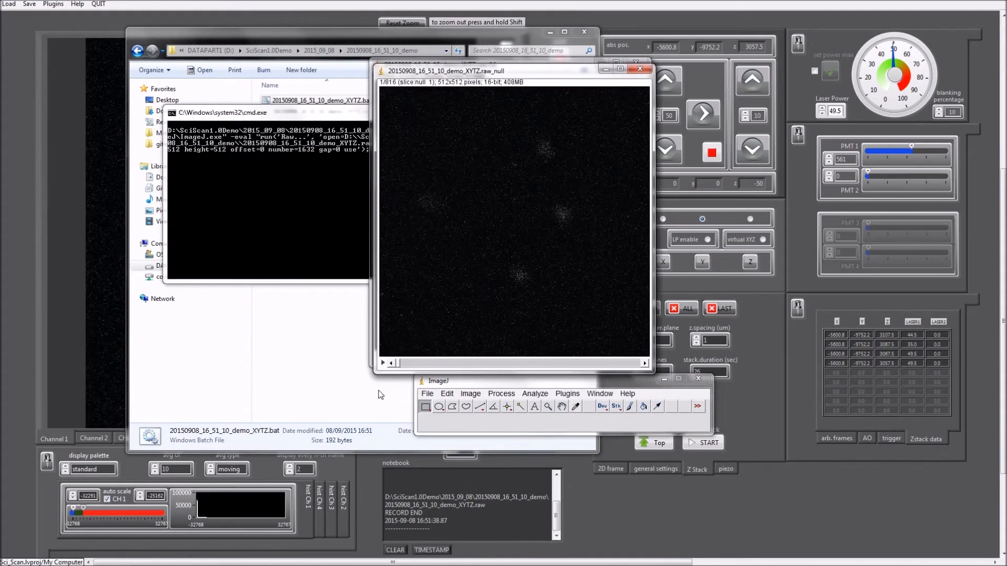
- Move the noise-only substack aside and play through the frames of the substack showing the cells before pausing
{"action": "left_click_drag", "start_coordinate": [435, 74], "coordinate": [704, 63]}
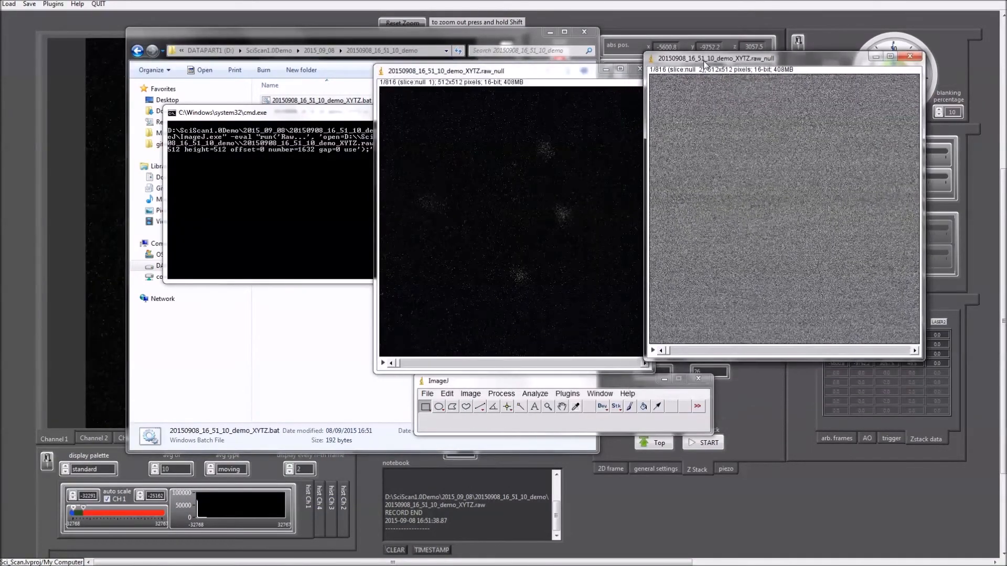
{"action": "left_click", "coordinate": [383, 362]}
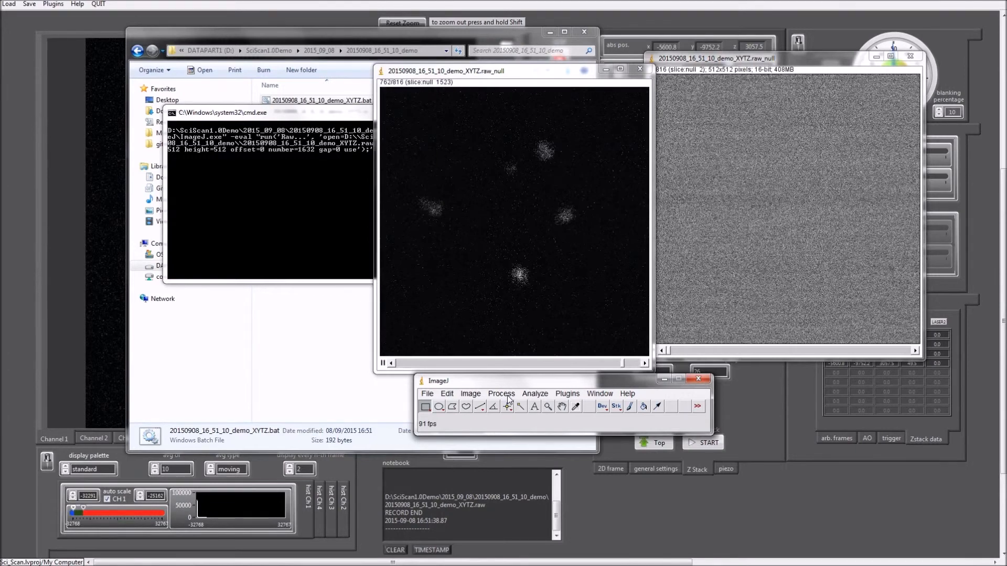
{"action": "left_click", "coordinate": [381, 364]}
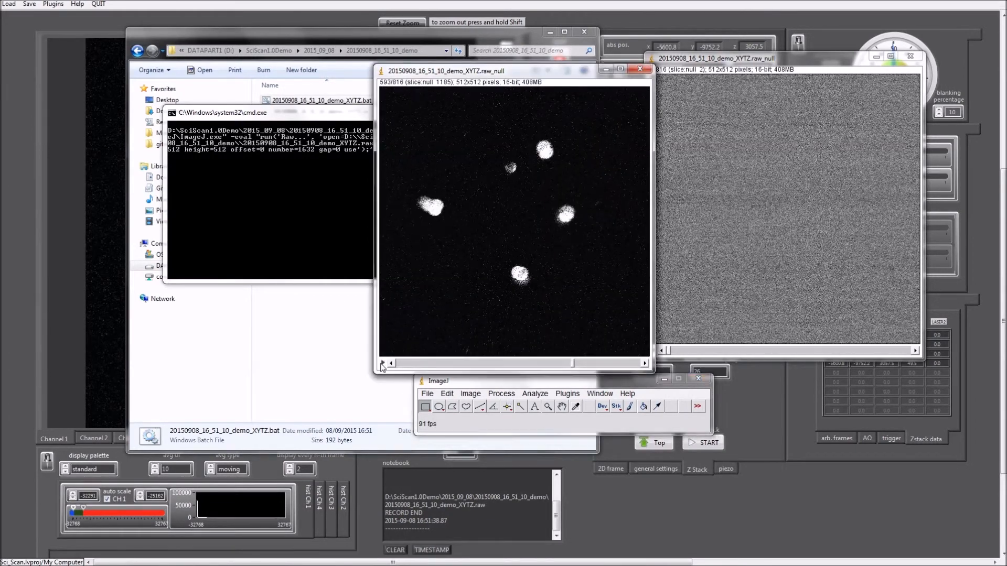
- Close ImageJ and the folder window to return to SciScan
{"action": "left_click", "coordinate": [698, 379]}
{"action": "left_click", "coordinate": [698, 379]}
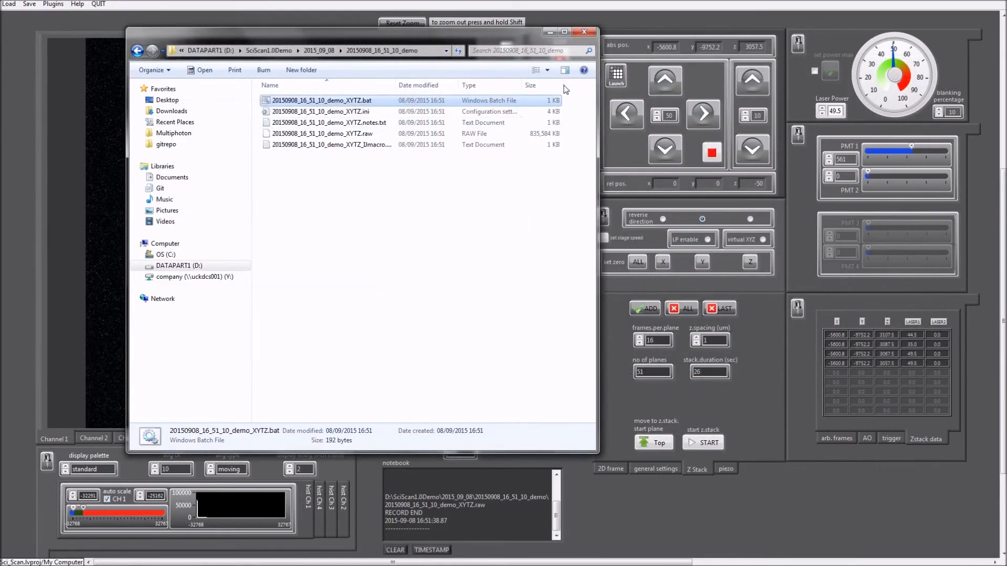
{"action": "left_click", "coordinate": [583, 33]}
- Return to the 2D frame settings, refocus the cells live at relative Z -30 and stop scanning
{"action": "left_click", "coordinate": [609, 470]}
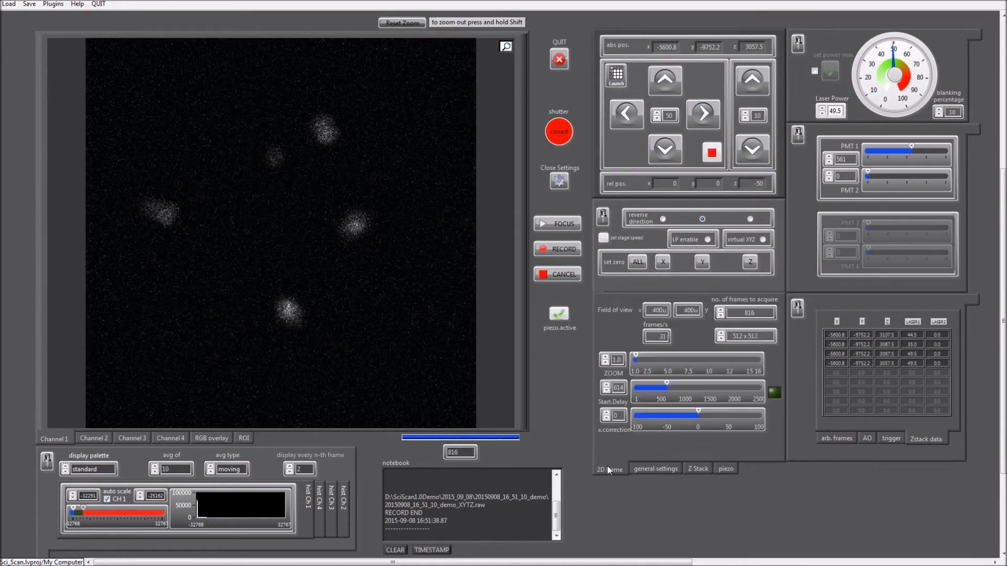
{"action": "left_click", "coordinate": [551, 224]}
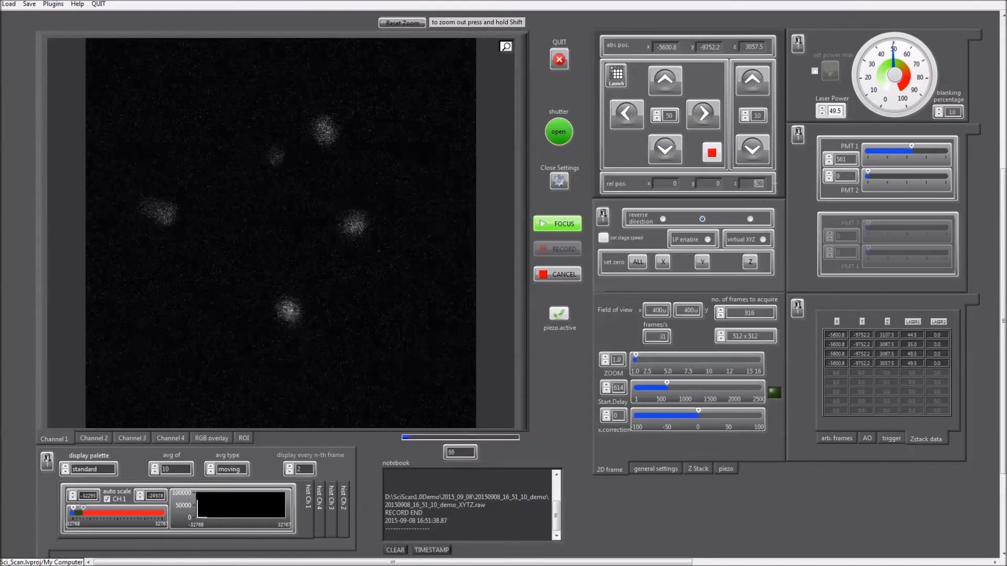
{"action": "left_click", "coordinate": [753, 150]}
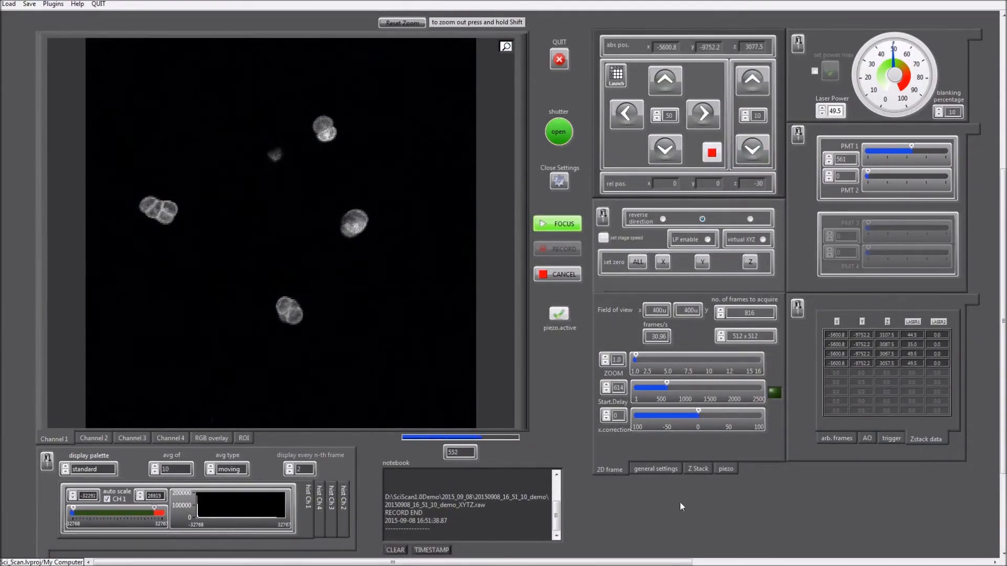
{"action": "left_click", "coordinate": [561, 233]}
- Set the frame size to 512 x arbitrary with a Y resolution of 100 and restart live focus scanning
{"action": "left_click", "coordinate": [748, 335]}
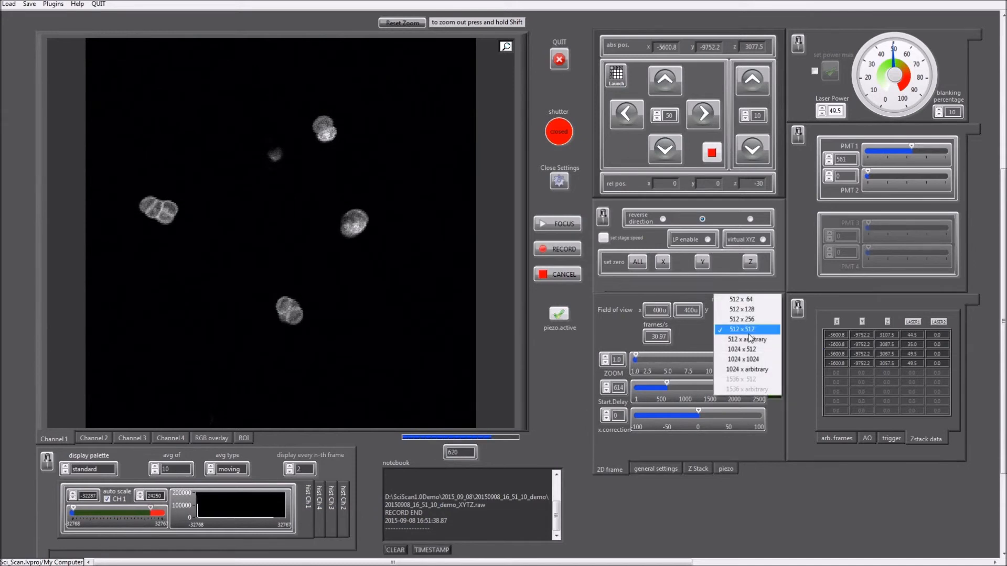
{"action": "left_click", "coordinate": [760, 341]}
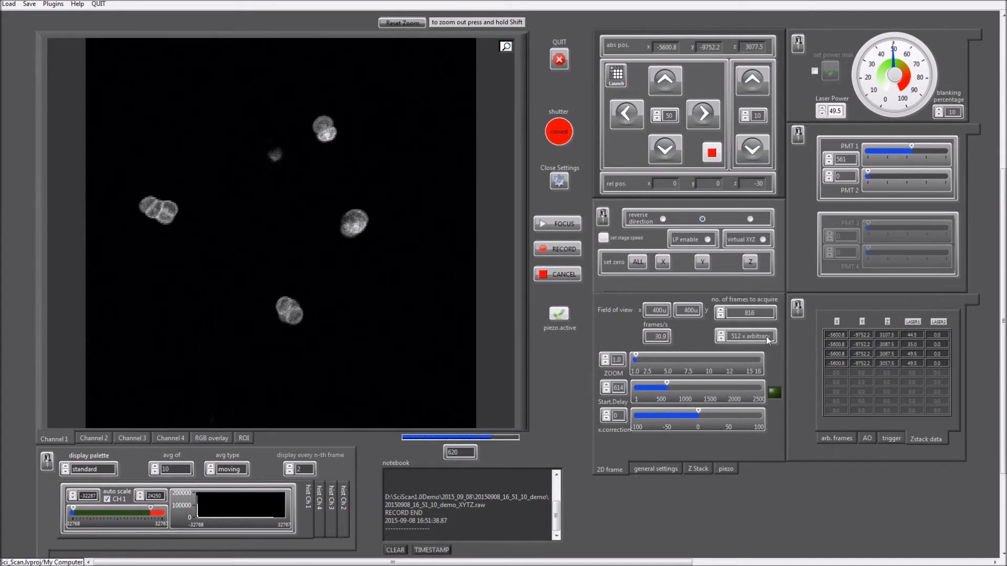
{"action": "left_click", "coordinate": [835, 438]}
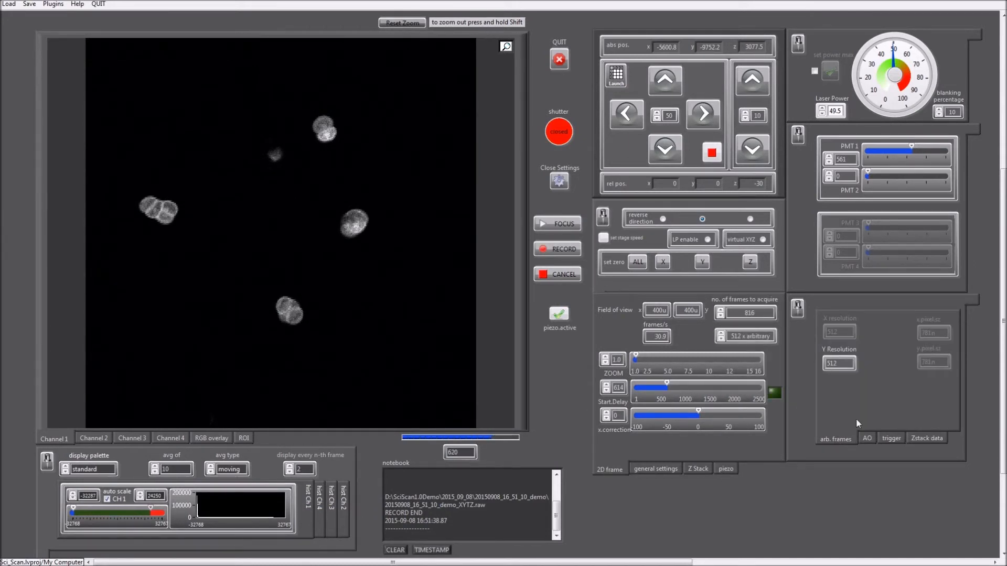
{"action": "left_click_drag", "start_coordinate": [844, 369], "coordinate": [821, 373]}
{"action": "type", "text": "100"}
{"action": "left_click", "coordinate": [562, 227]}
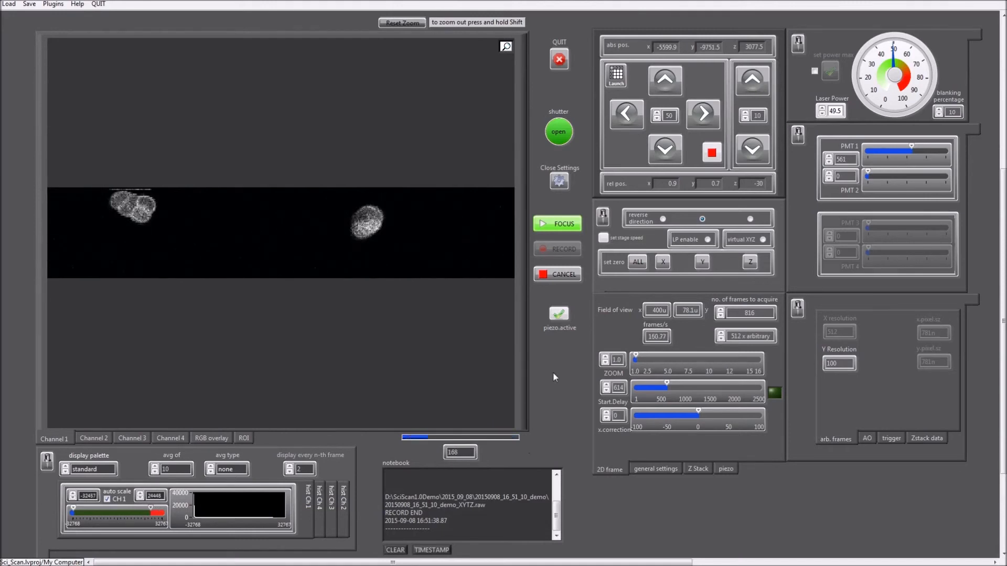
- Stop the live scan, set the frame size to 512 x 512 and restart focus scanning with the image fully fitted in view
{"action": "left_click", "coordinate": [559, 227]}
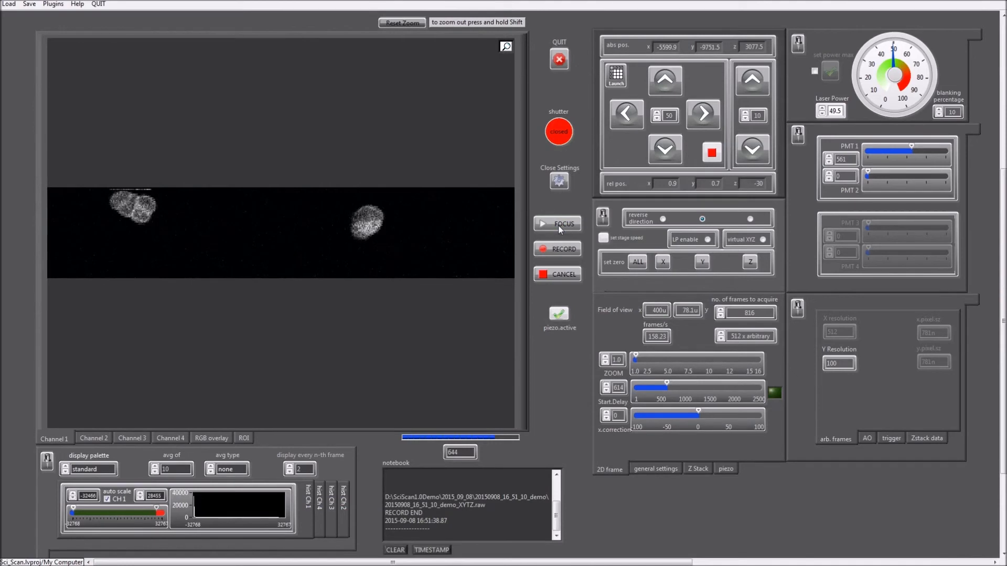
{"action": "left_click", "coordinate": [751, 338]}
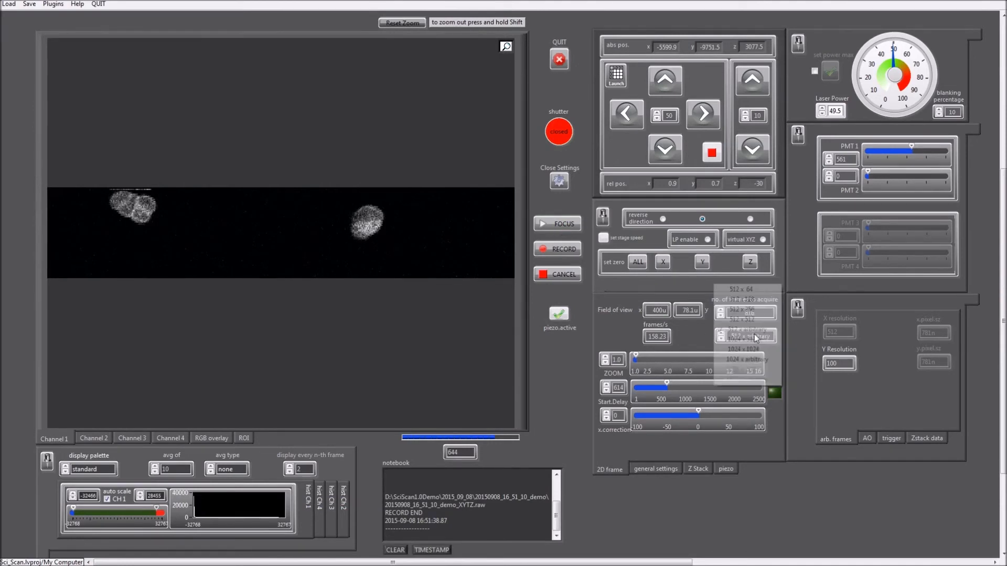
{"action": "left_click", "coordinate": [760, 320]}
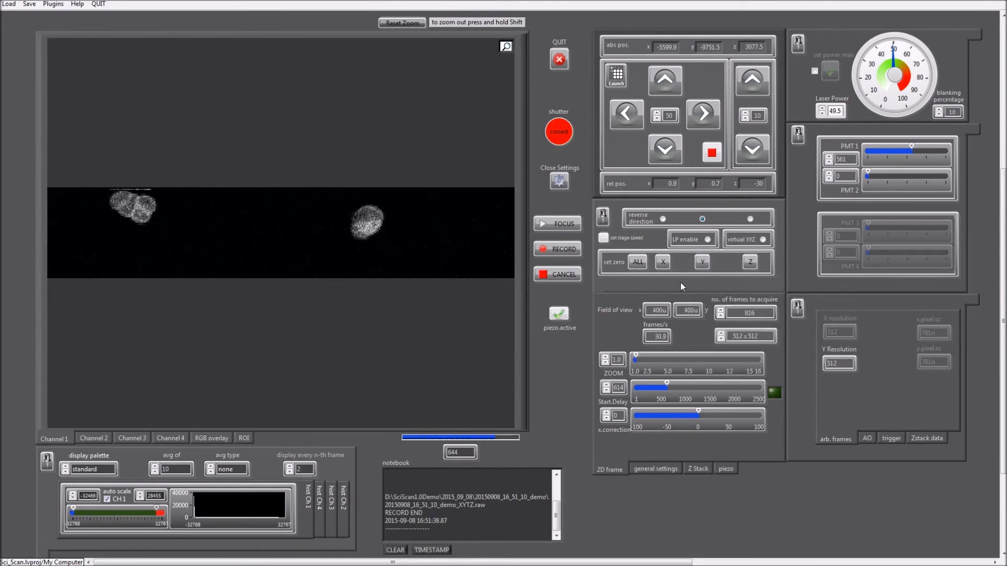
{"action": "left_click", "coordinate": [570, 225]}
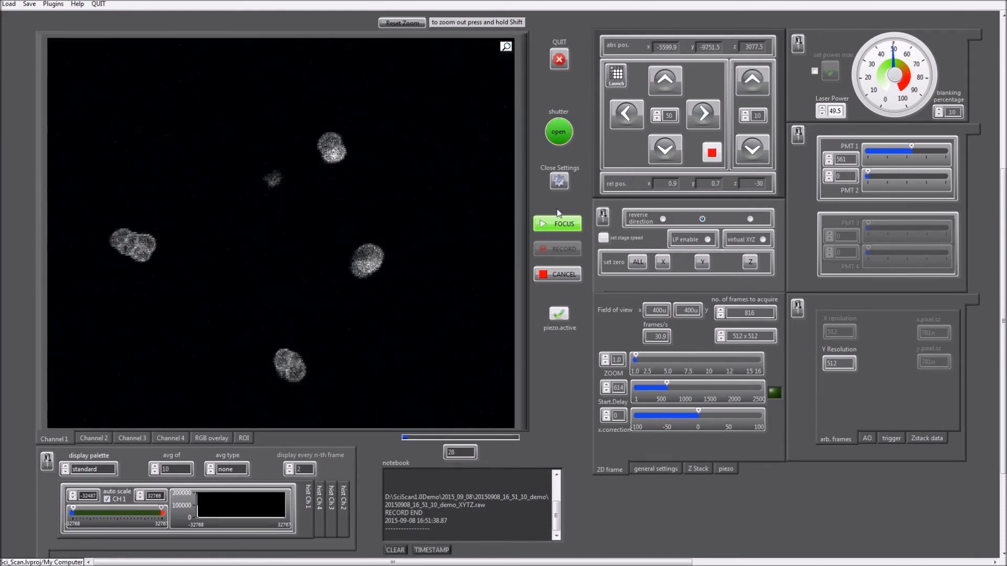
{"action": "left_click", "coordinate": [396, 24]}
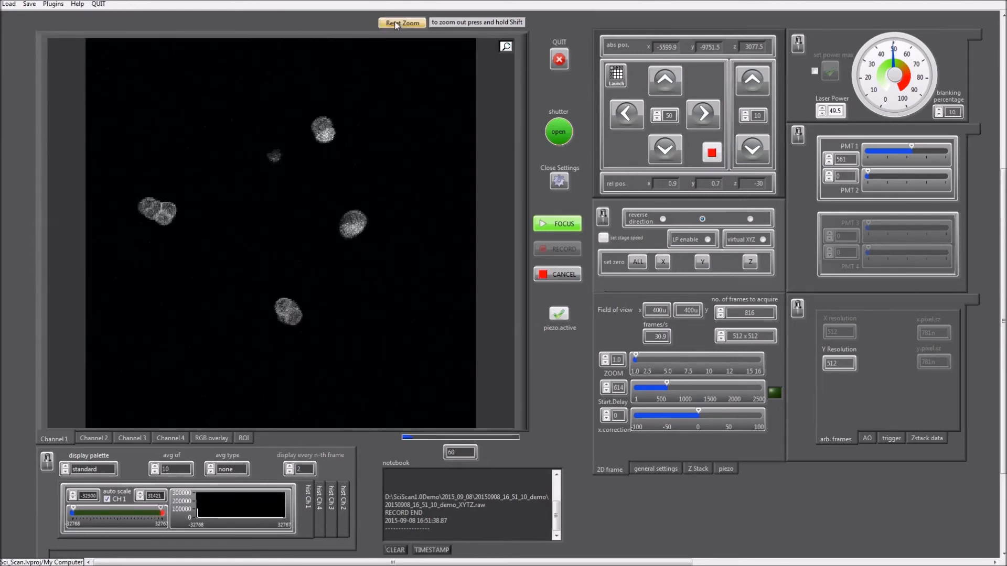
- Switch to the ROI display and draw four oval ROIs, each around a separate bright cell in the fitted live image
{"action": "left_click", "coordinate": [244, 439]}
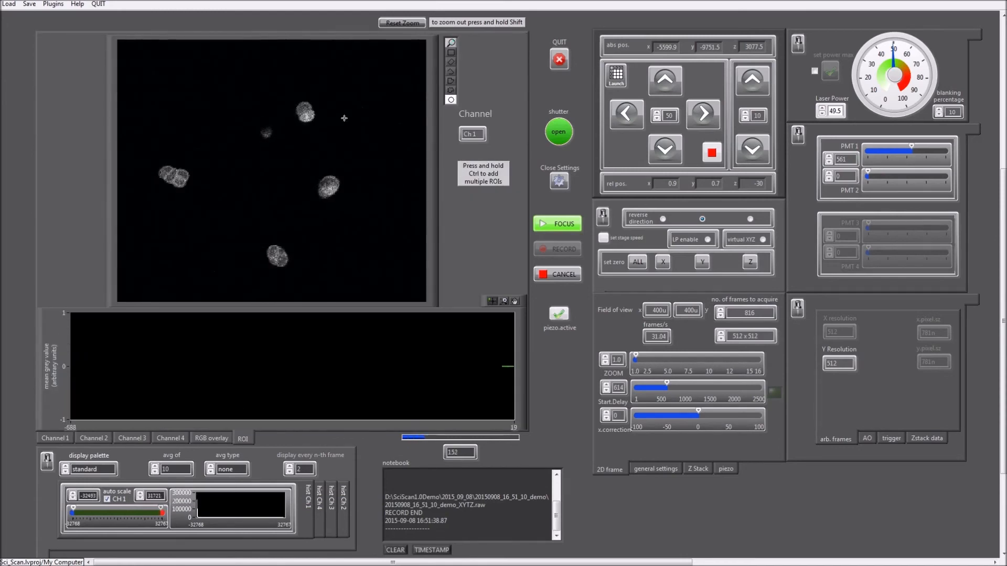
{"action": "left_click", "coordinate": [390, 25]}
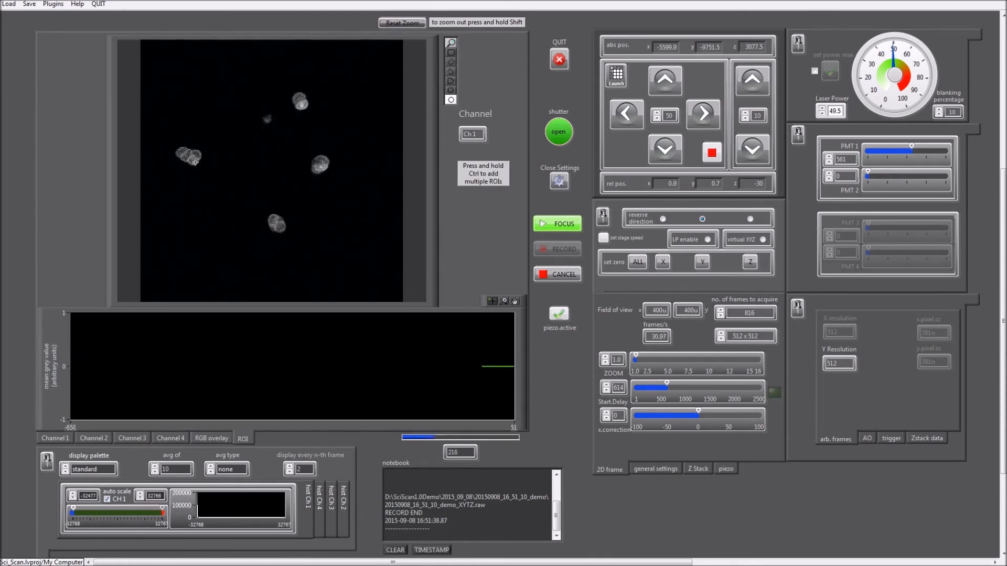
{"action": "left_click_drag", "start_coordinate": [205, 167], "coordinate": [206, 167]}
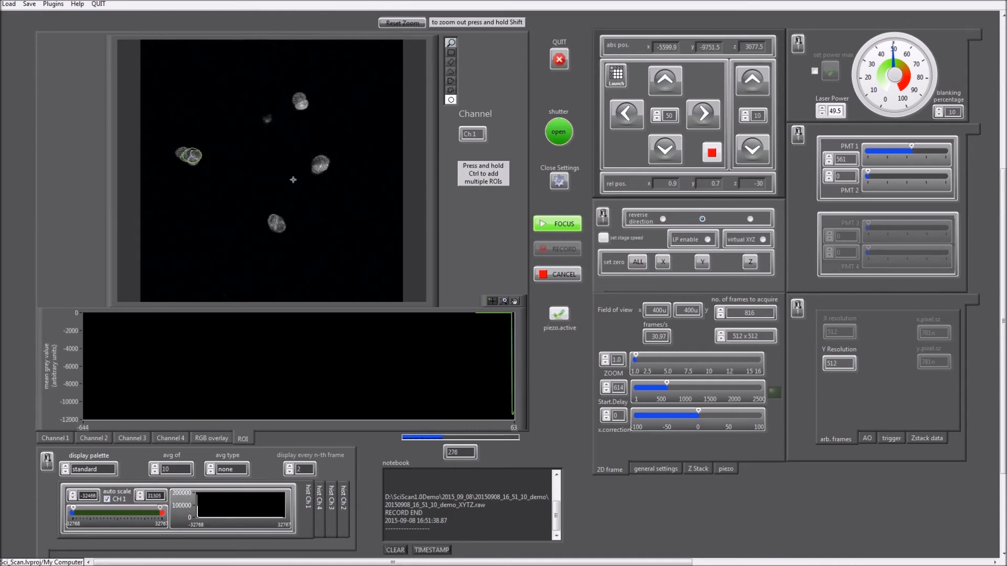
{"action": "left_click_drag", "start_coordinate": [314, 161], "coordinate": [334, 181]}
{"action": "left_click_drag", "start_coordinate": [286, 234], "coordinate": [290, 237]}
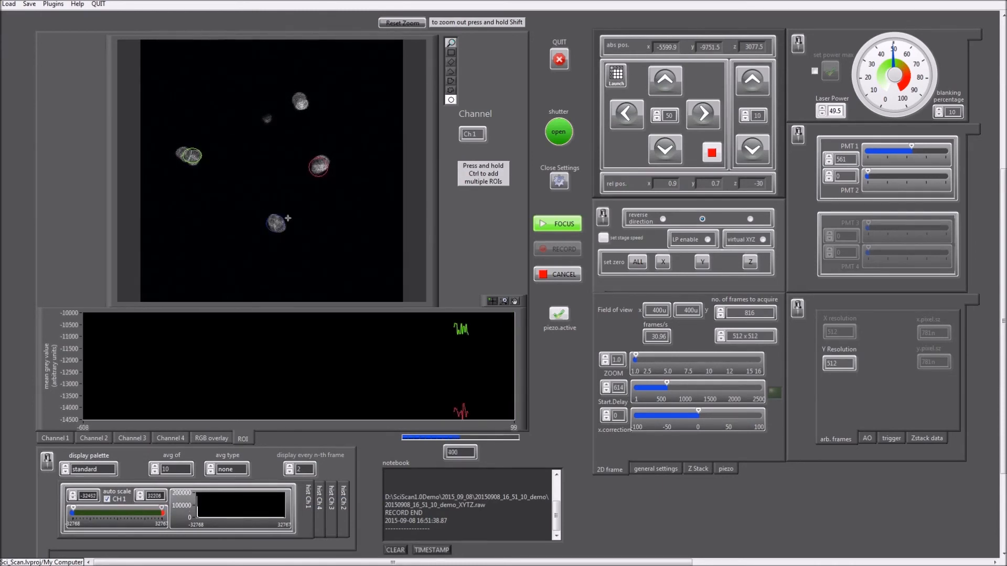
{"action": "left_click_drag", "start_coordinate": [296, 100], "coordinate": [313, 115]}
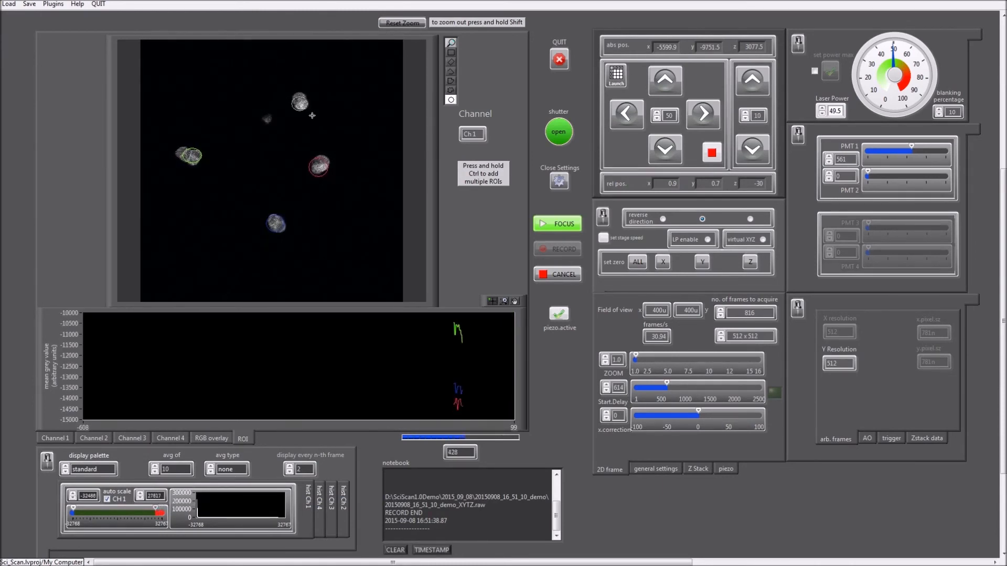
- Clear the ROI mean grey value chart, set its horizontal axis to span 100, and stop focus scanning after viewing the traces
{"action": "right_click", "coordinate": [413, 388]}
{"action": "left_click", "coordinate": [466, 441]}
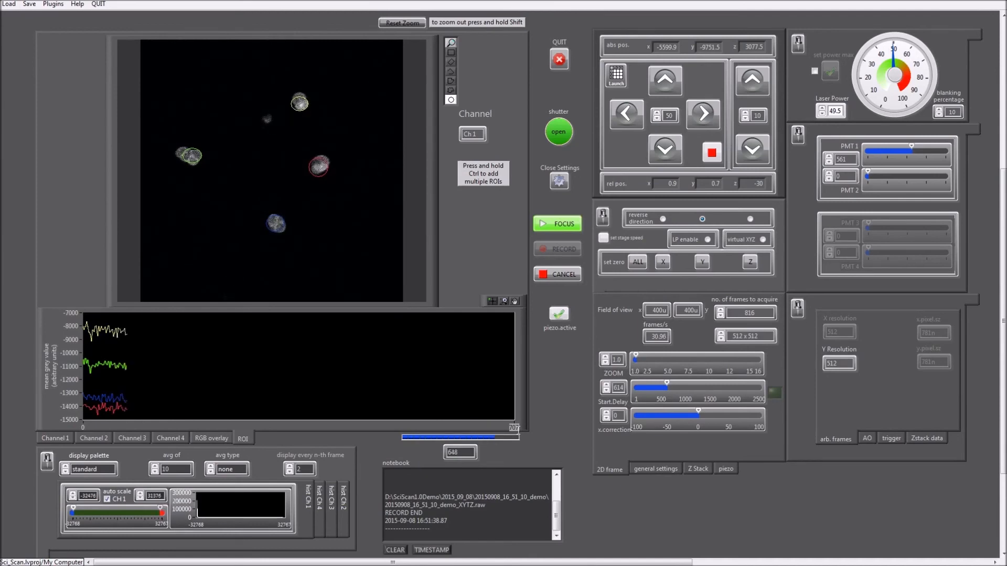
{"action": "type", "text": "00"}
{"action": "left_click", "coordinate": [548, 419]}
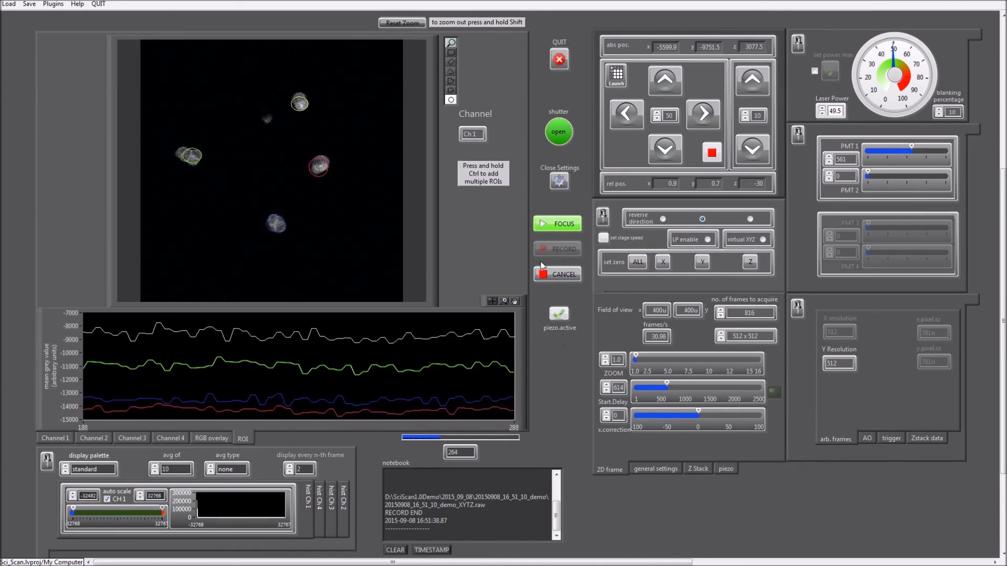
{"action": "left_click", "coordinate": [562, 225]}
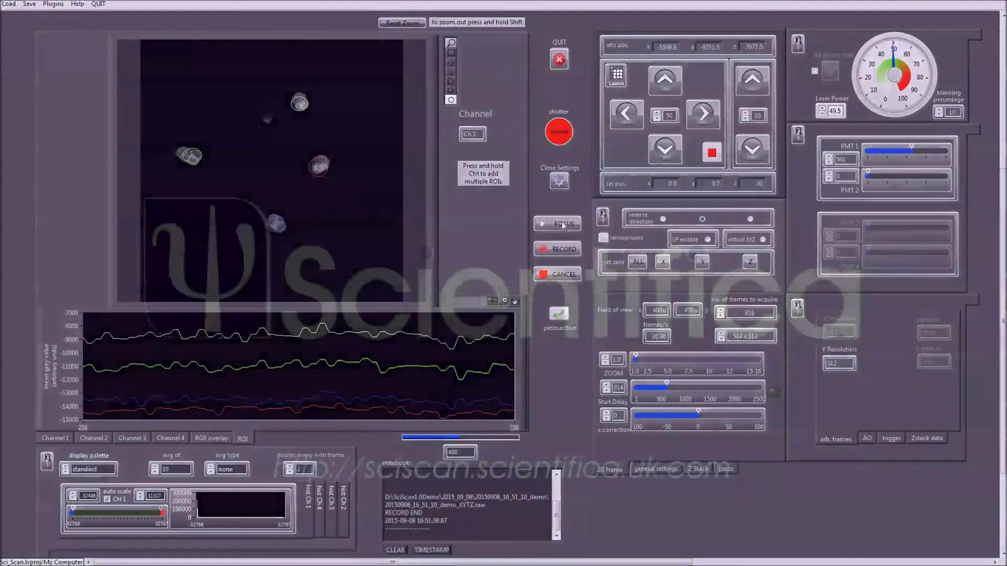